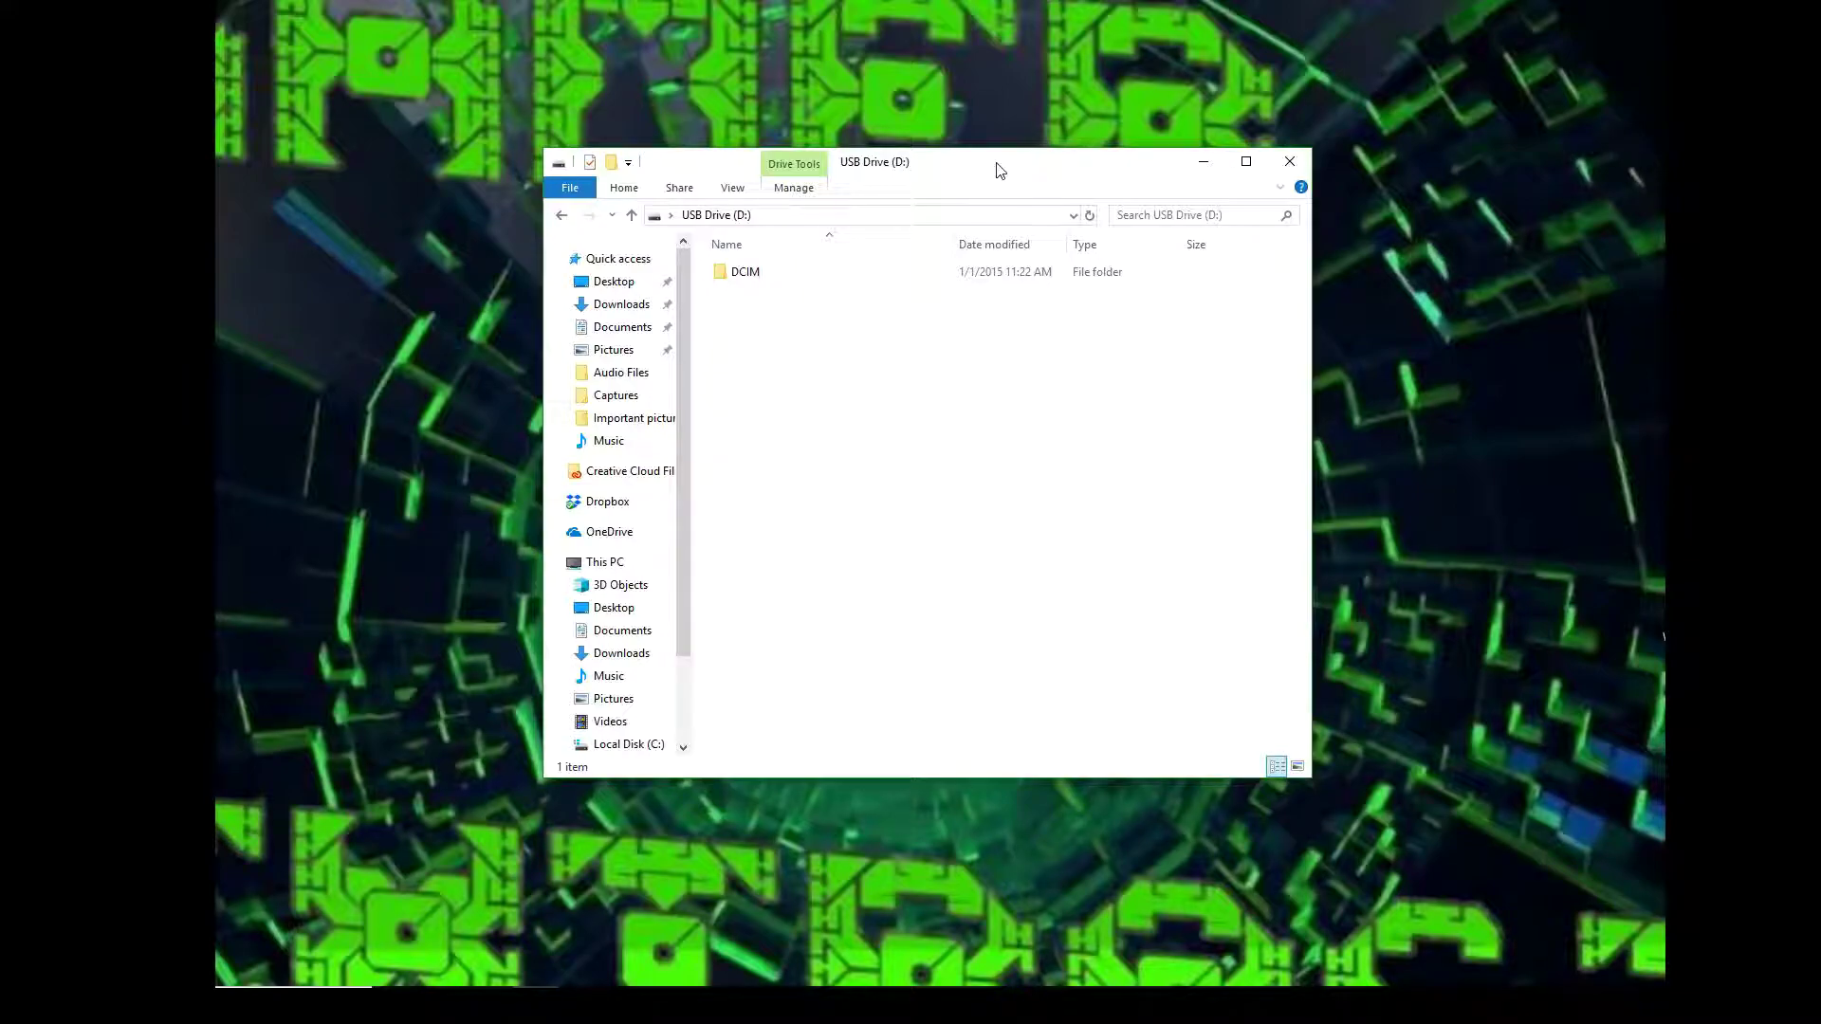
Open the format settings for USB Drive (D:).
mouse_move(1001, 171)
left_mouse_down()
mouse_move(983, 110)
mouse_move(873, 98)
mouse_move(955, 187)
mouse_move(996, 184)
left_mouse_up()
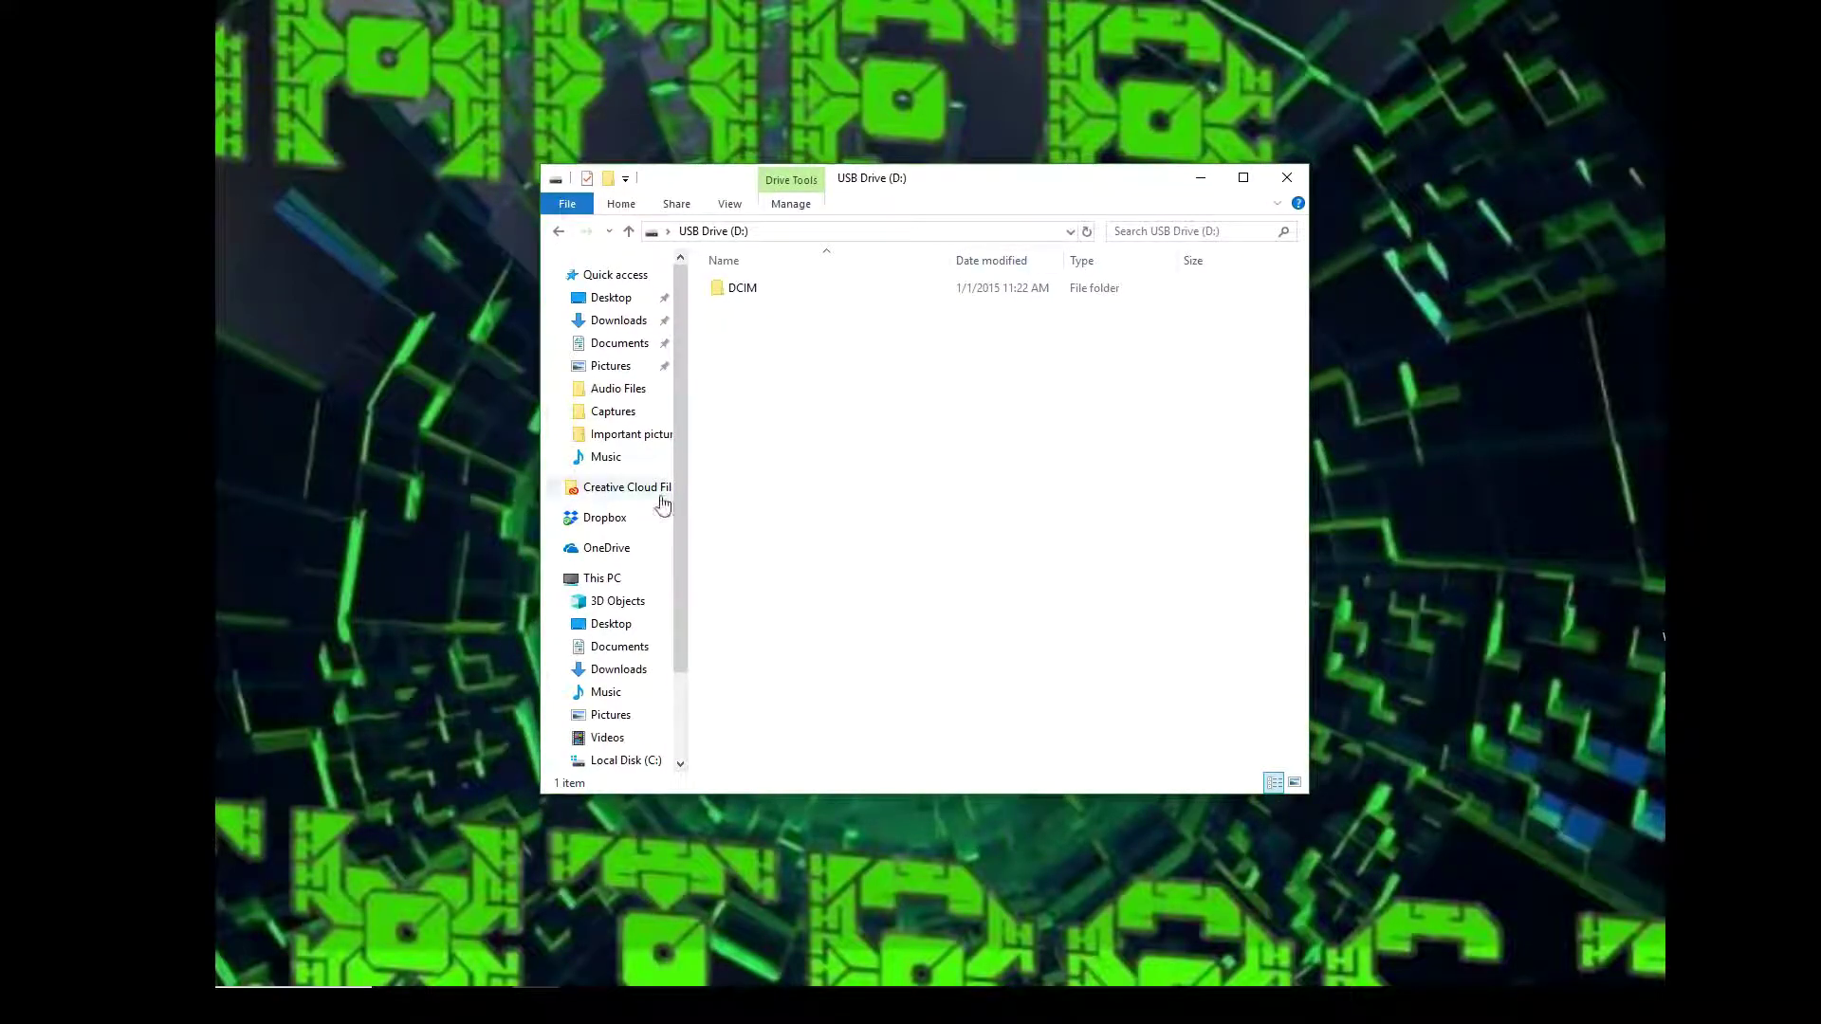
scroll(654, 517, "down", 2)
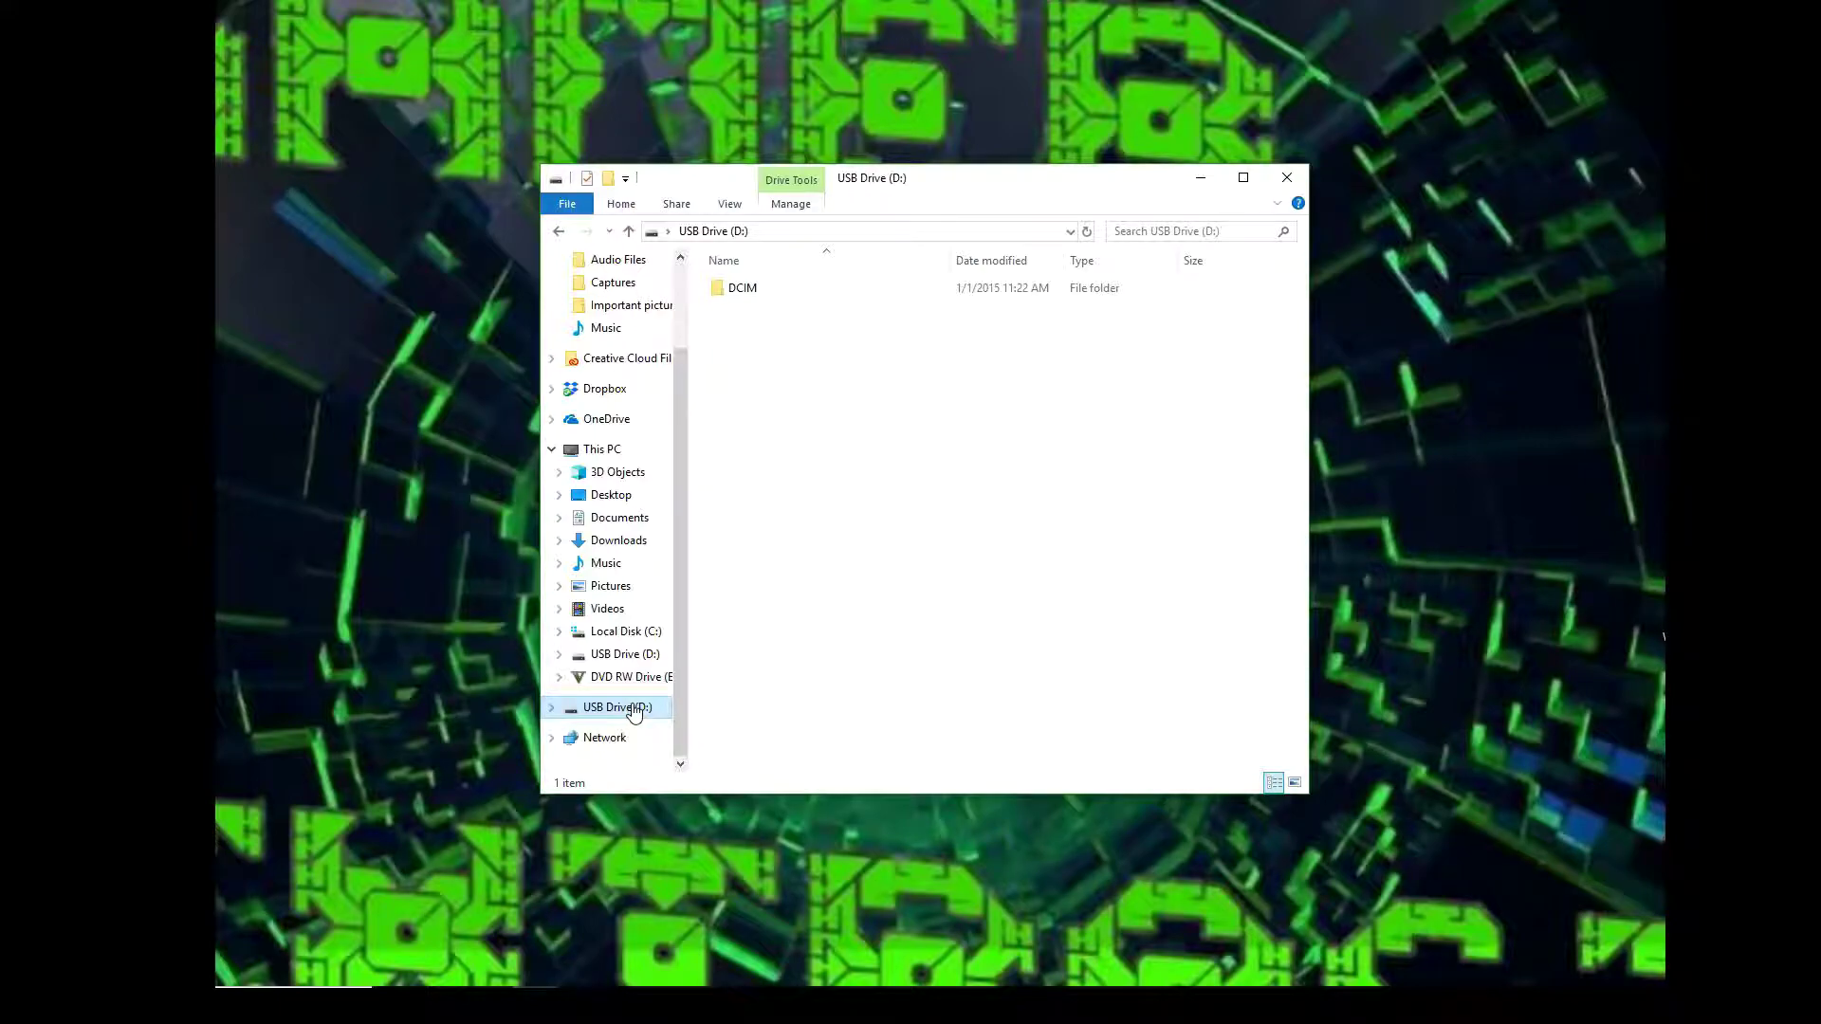
right_click(634, 713)
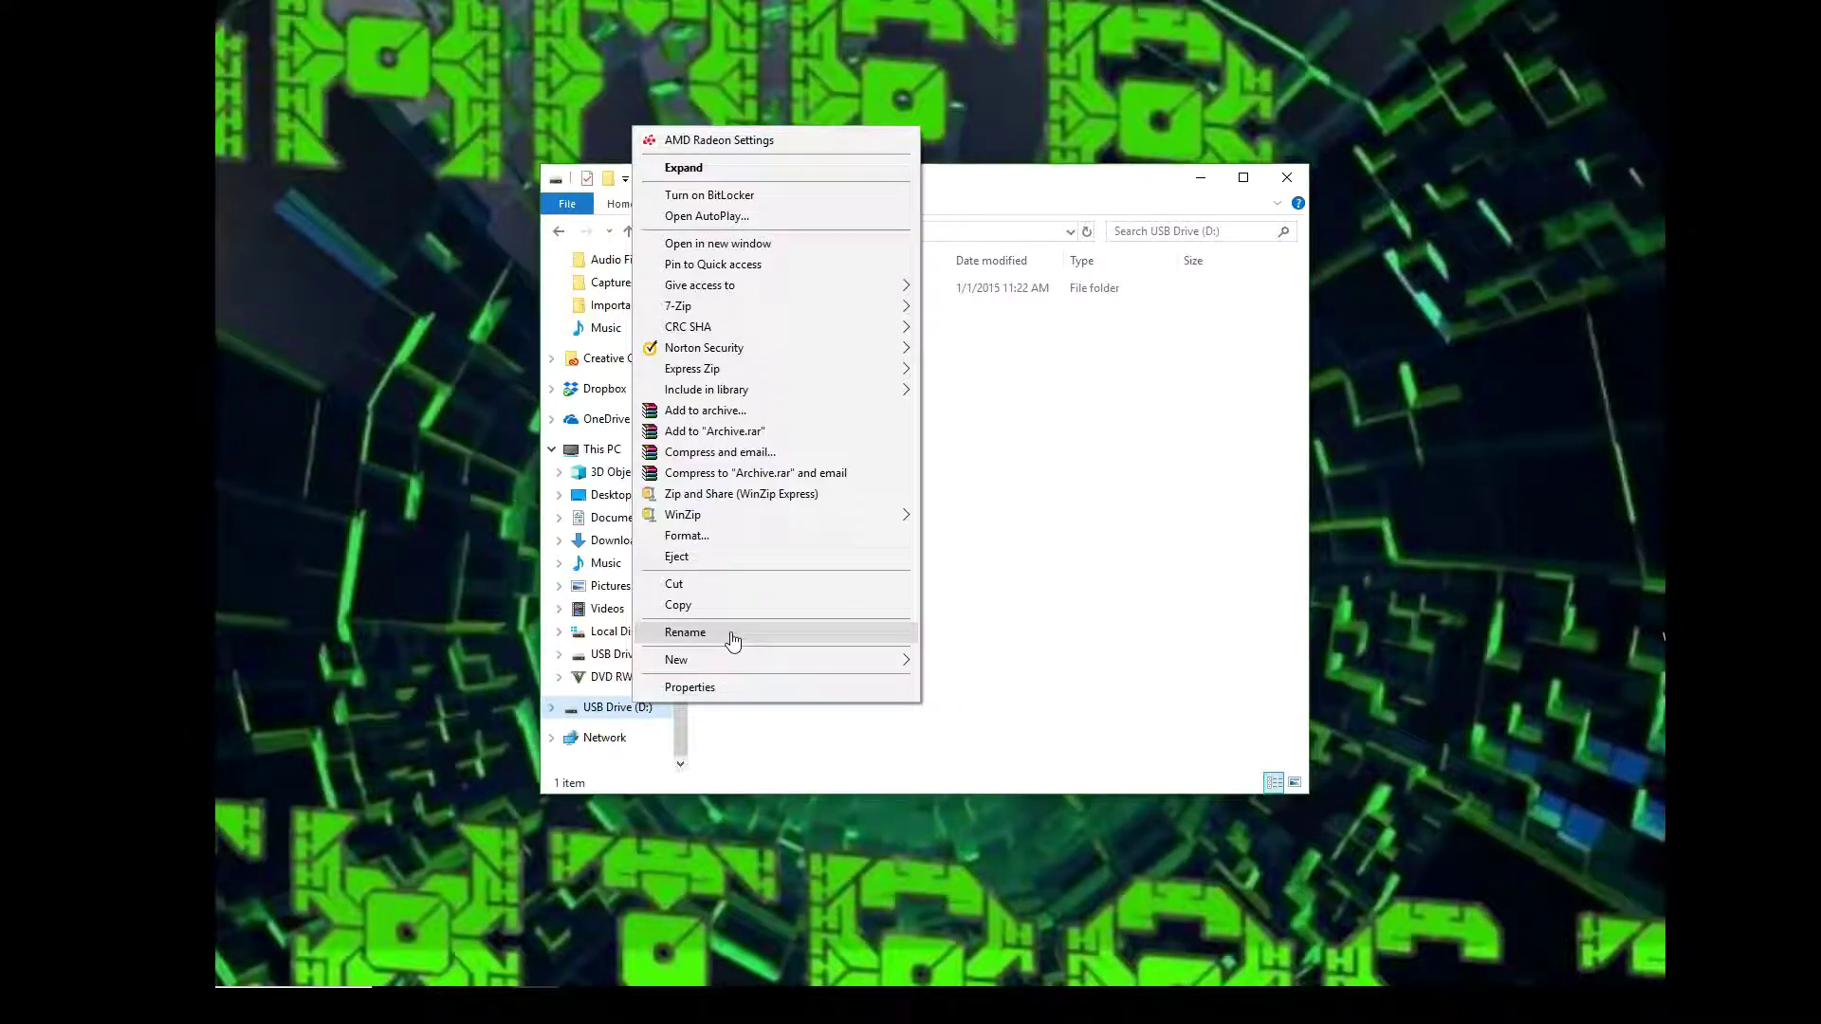
left_click(714, 540)
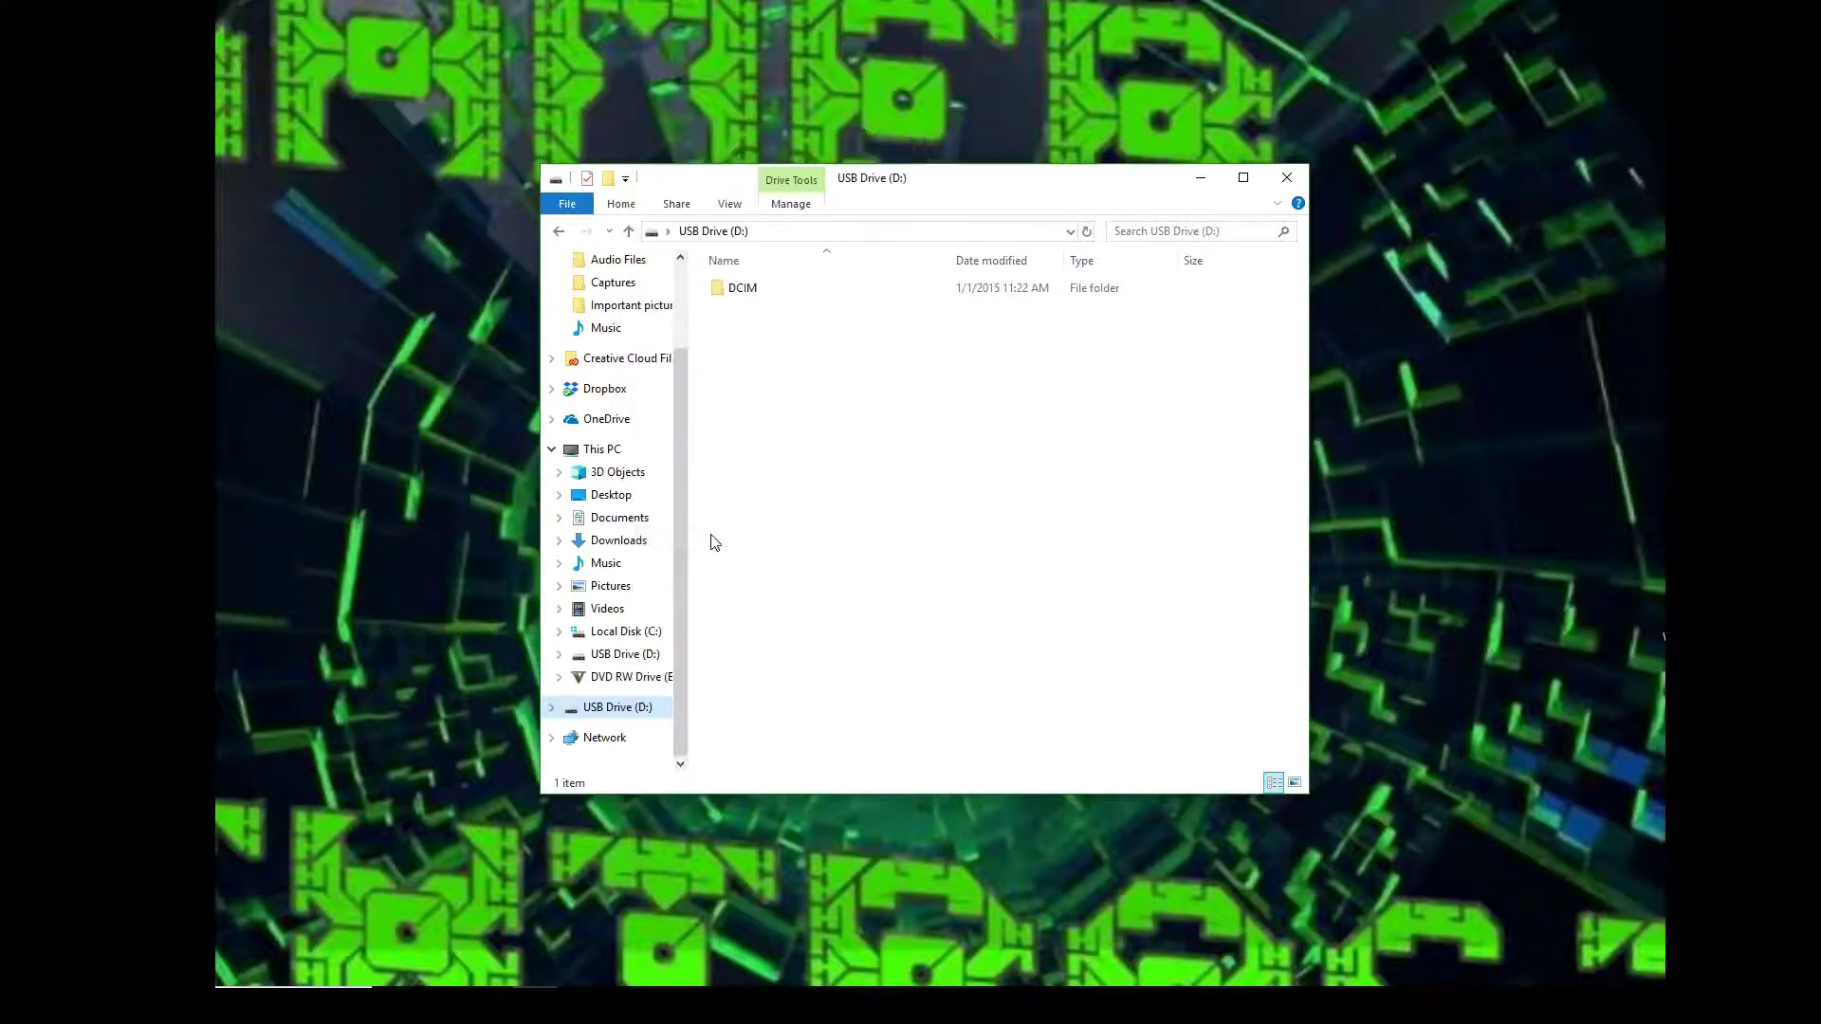
left_click_drag(707, 375, 793, 350)
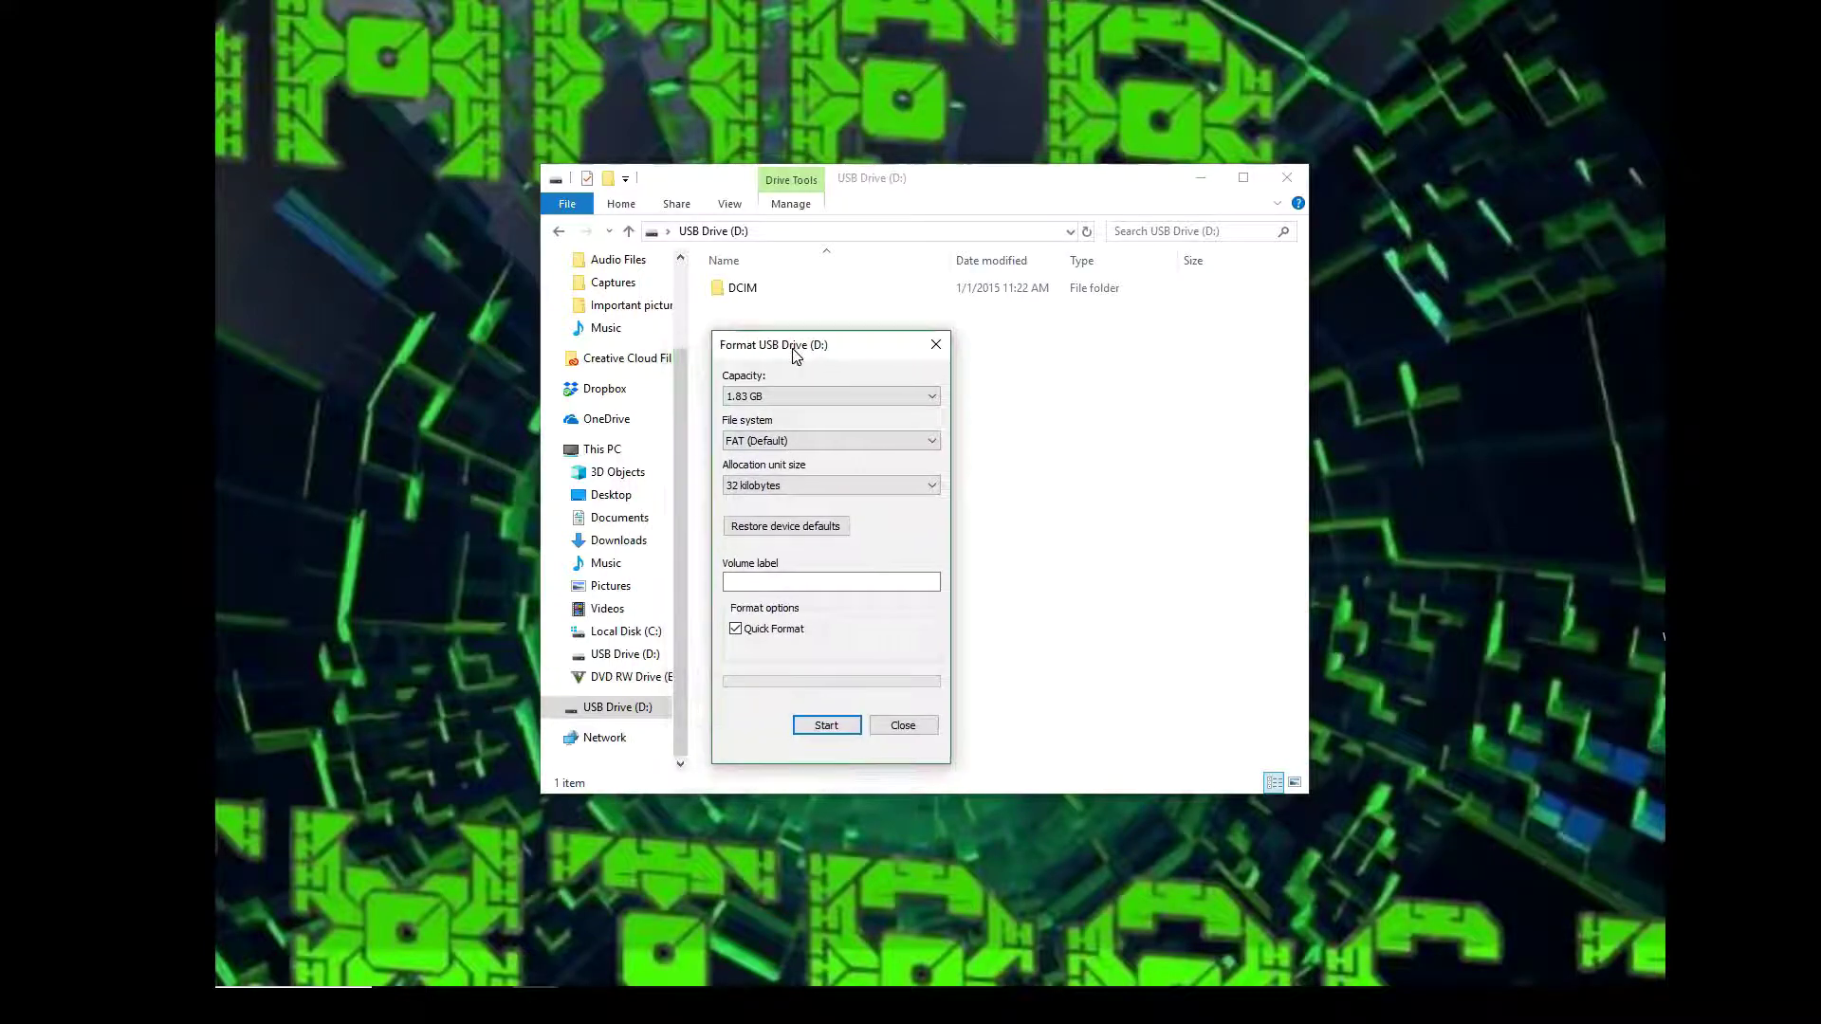
Set the drive's file system to FAT32 with an allocation unit size of 4096 bytes.
left_click(795, 441)
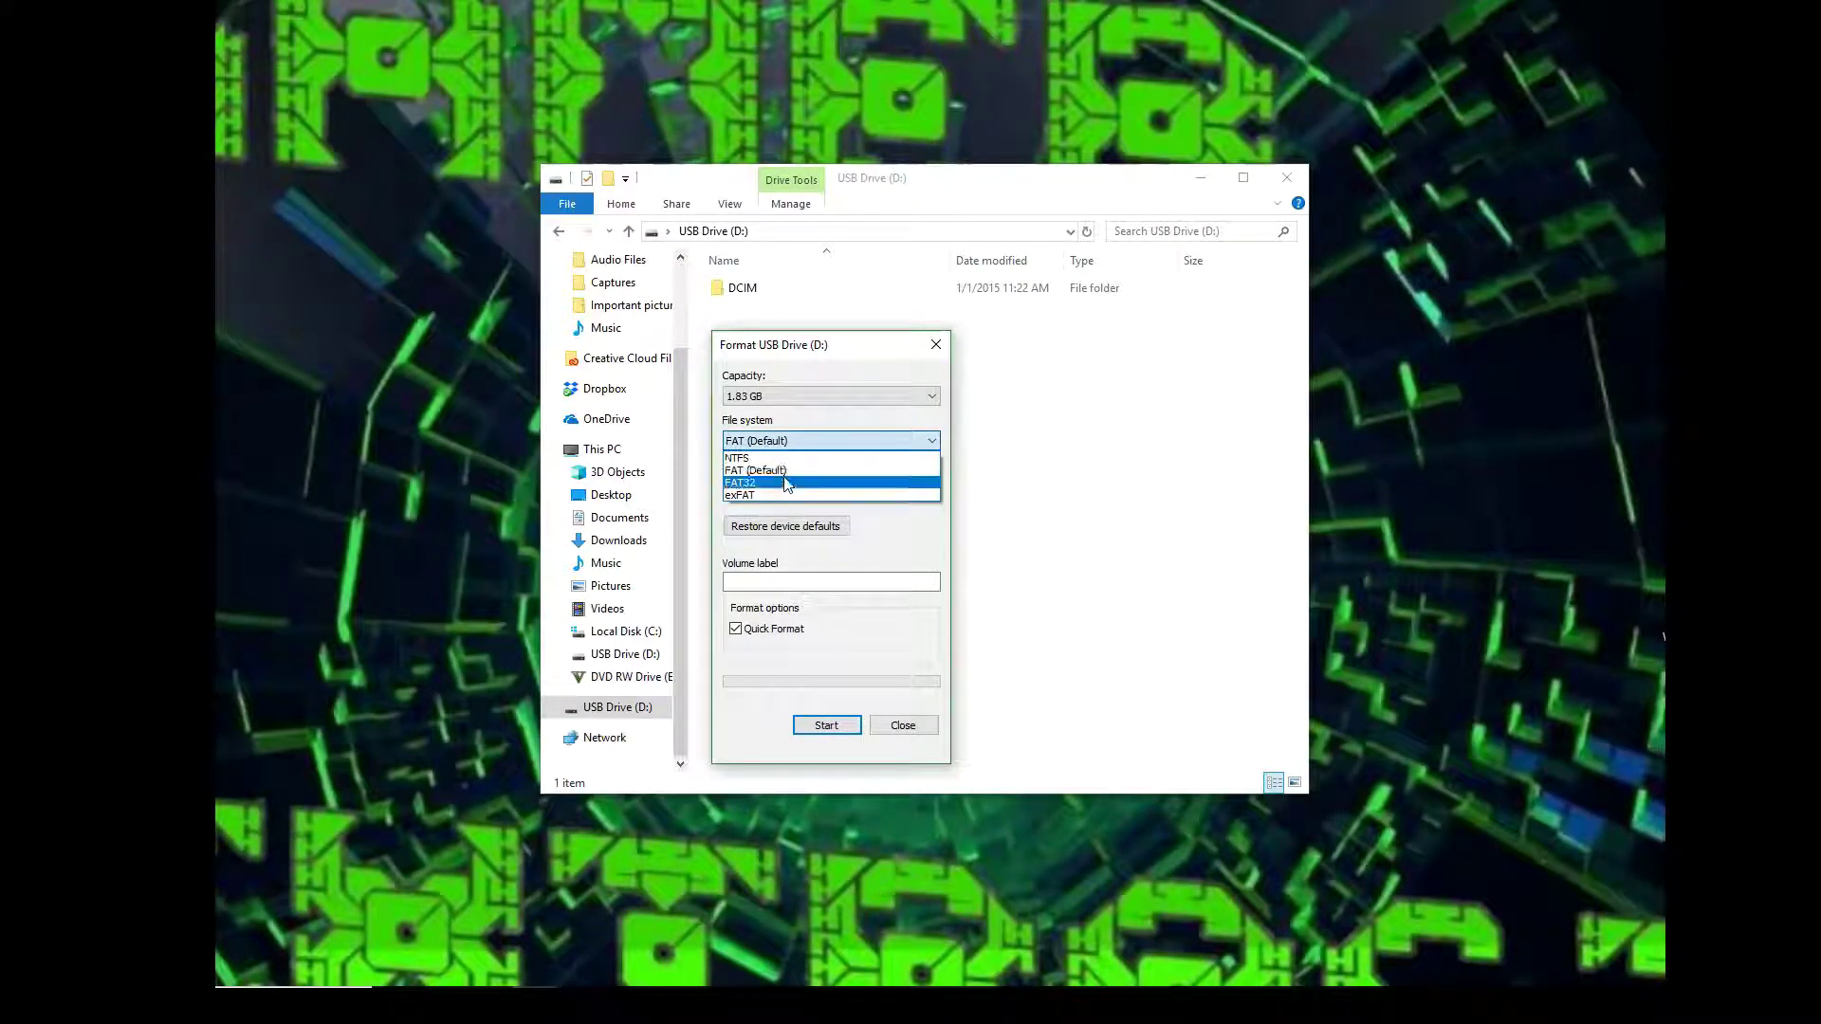
left_click(786, 484)
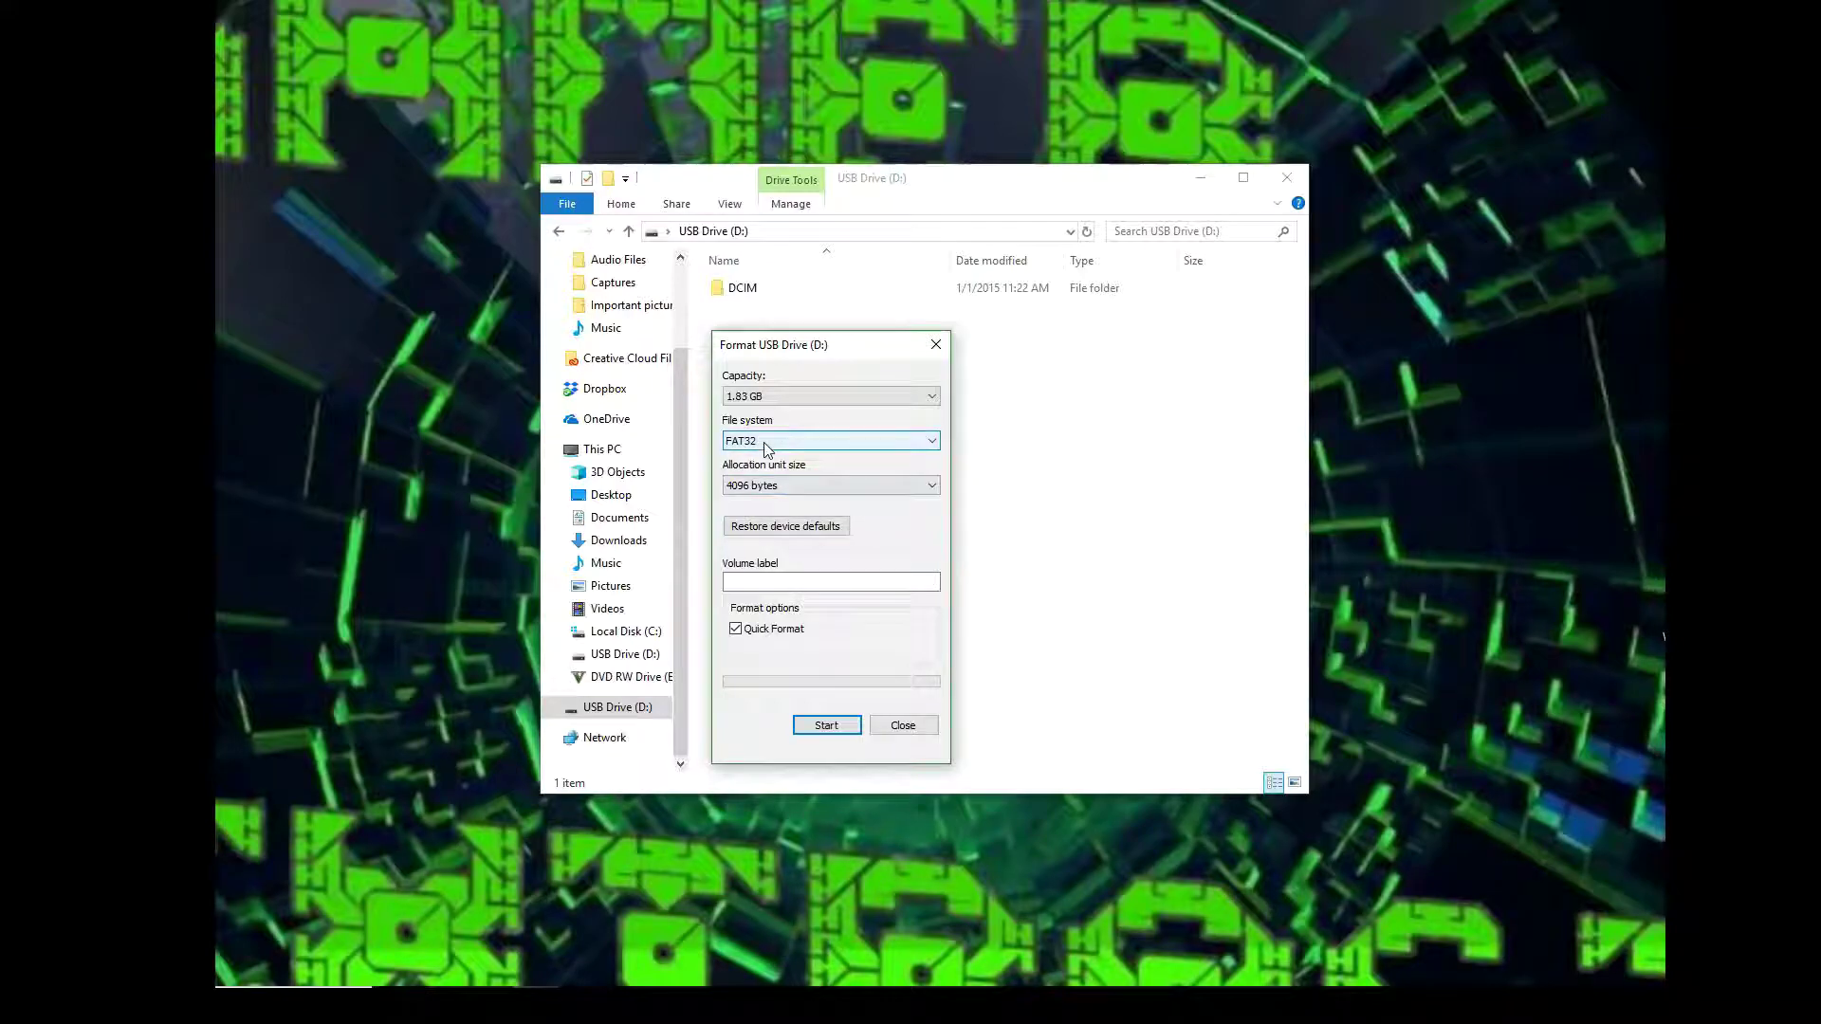
left_click(790, 487)
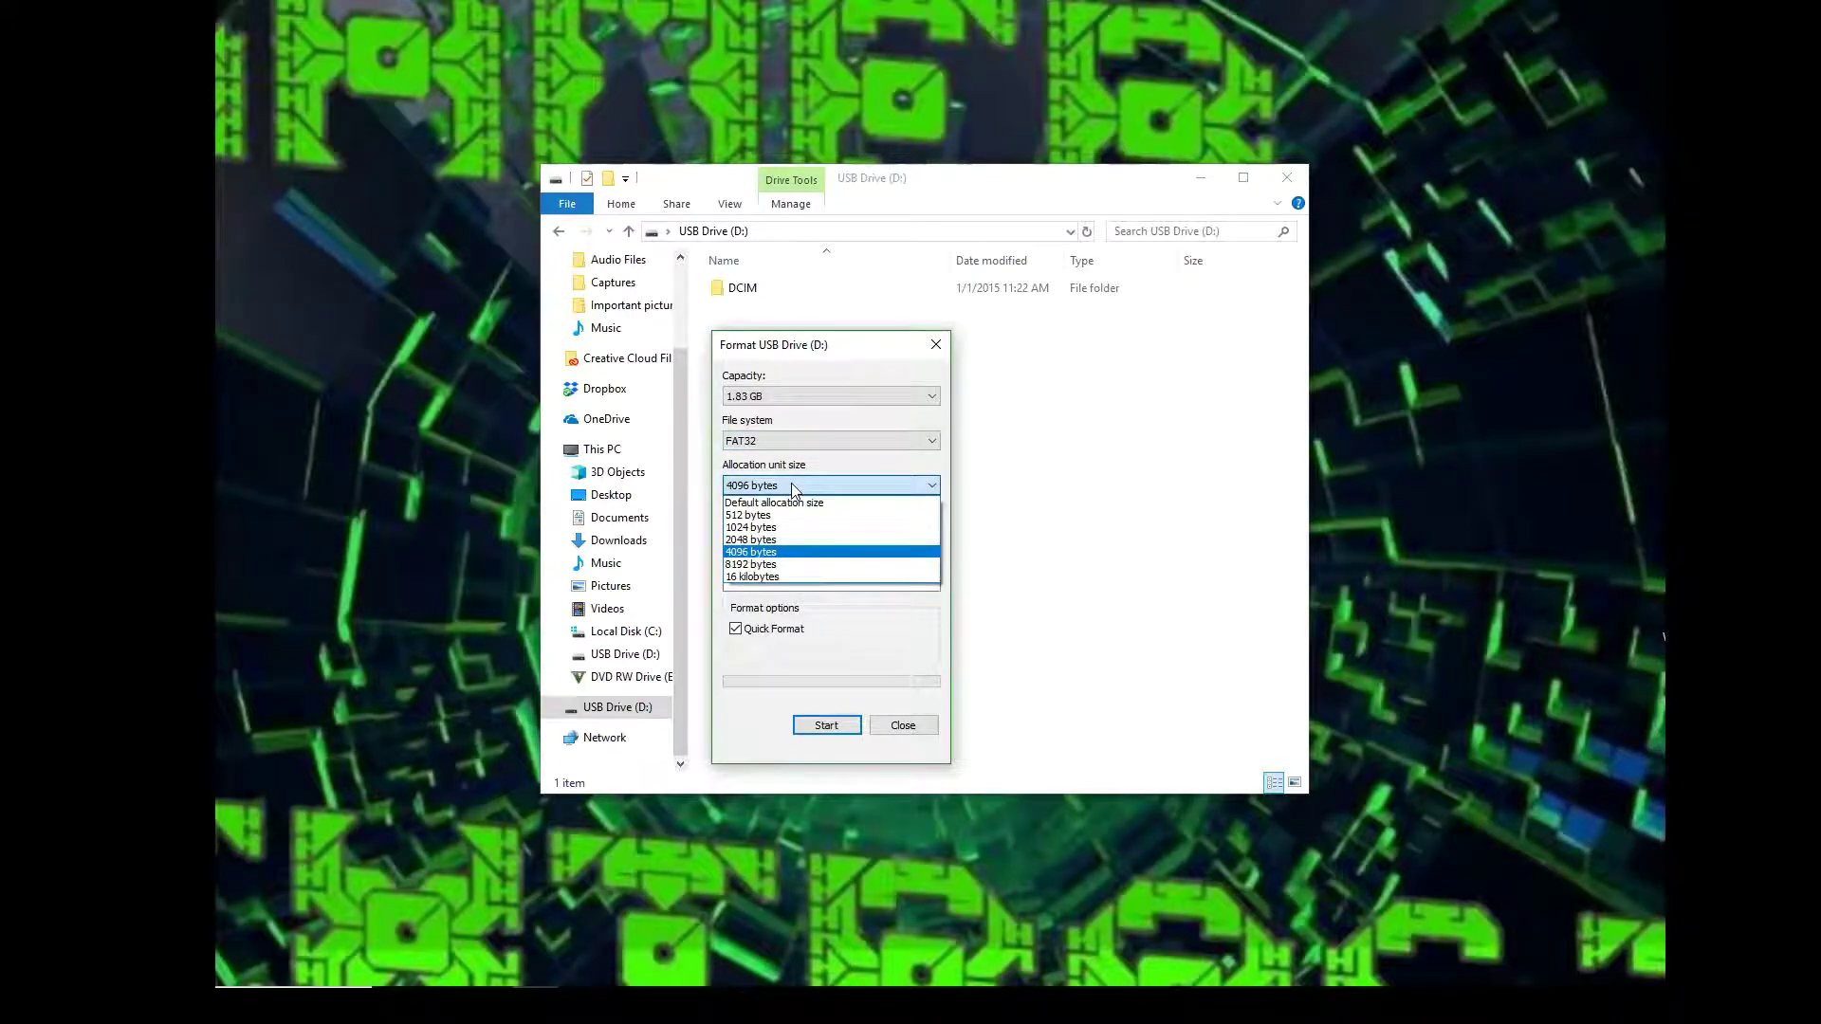
left_click(789, 551)
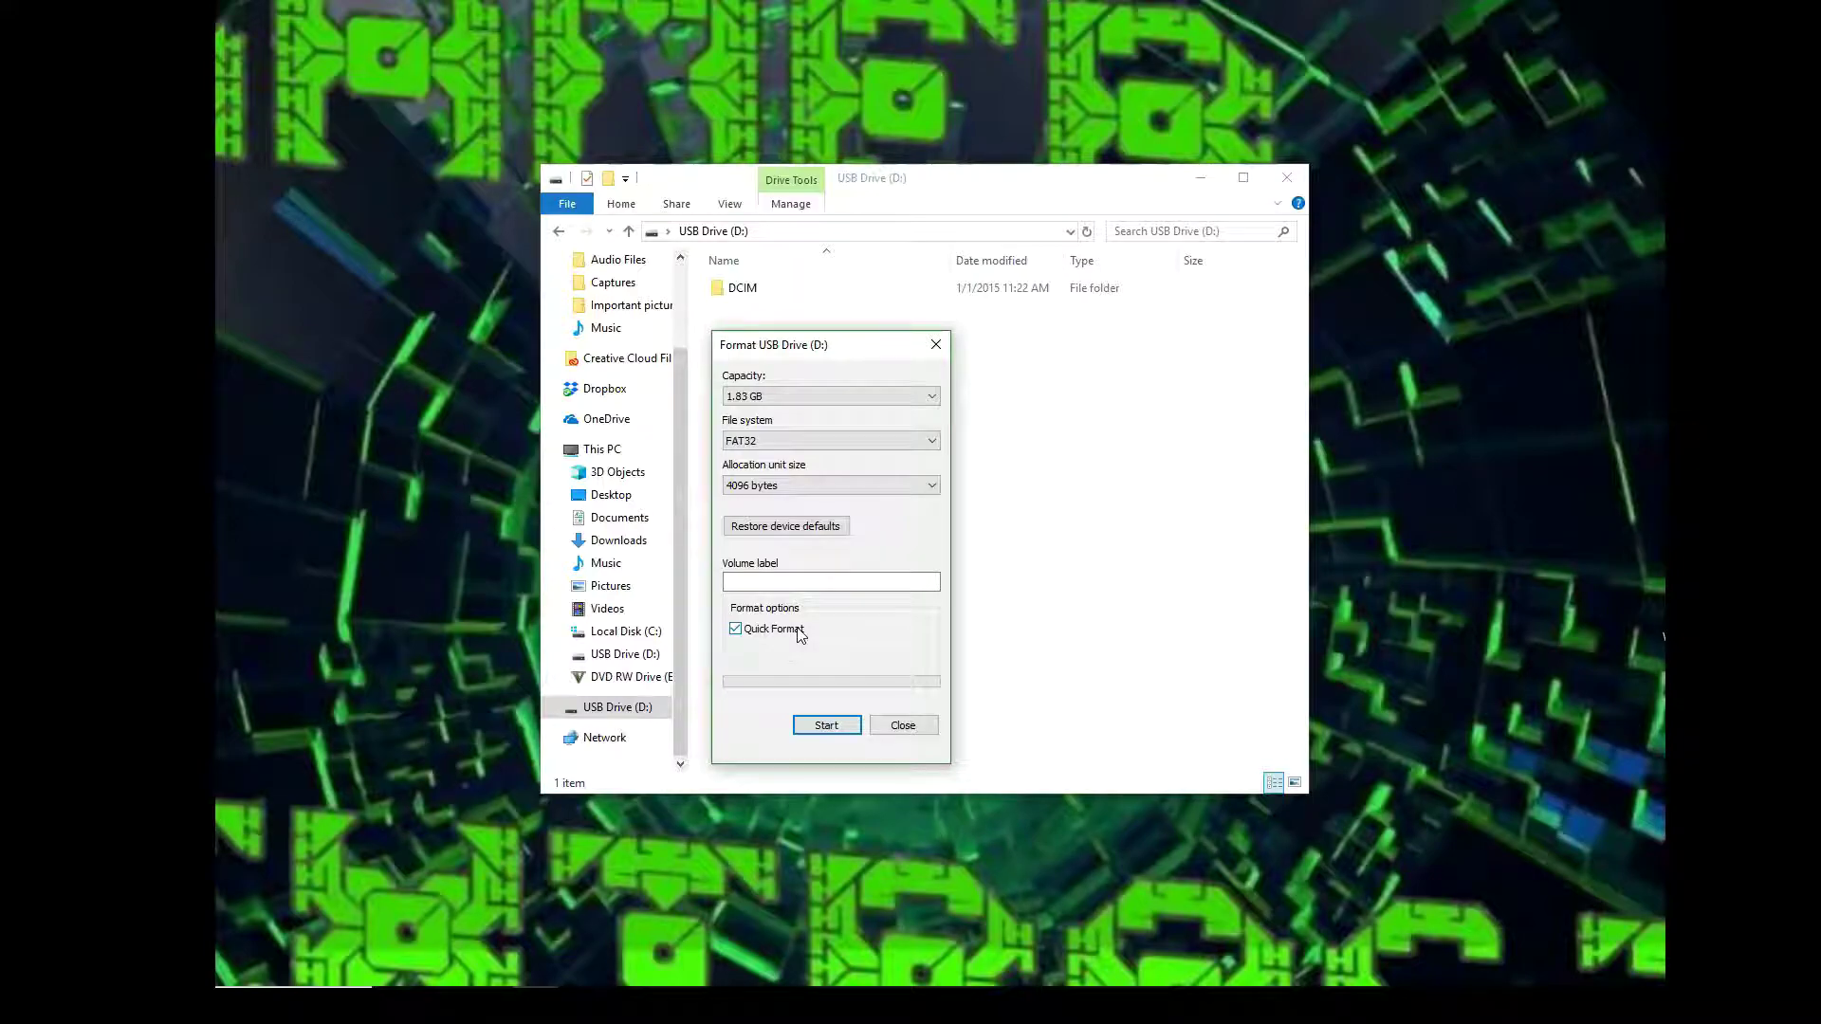
Quick-format USB Drive (D:), accepting the erasure of all its data, and close the format settings.
left_click(738, 637)
left_click(736, 630)
left_click(806, 727)
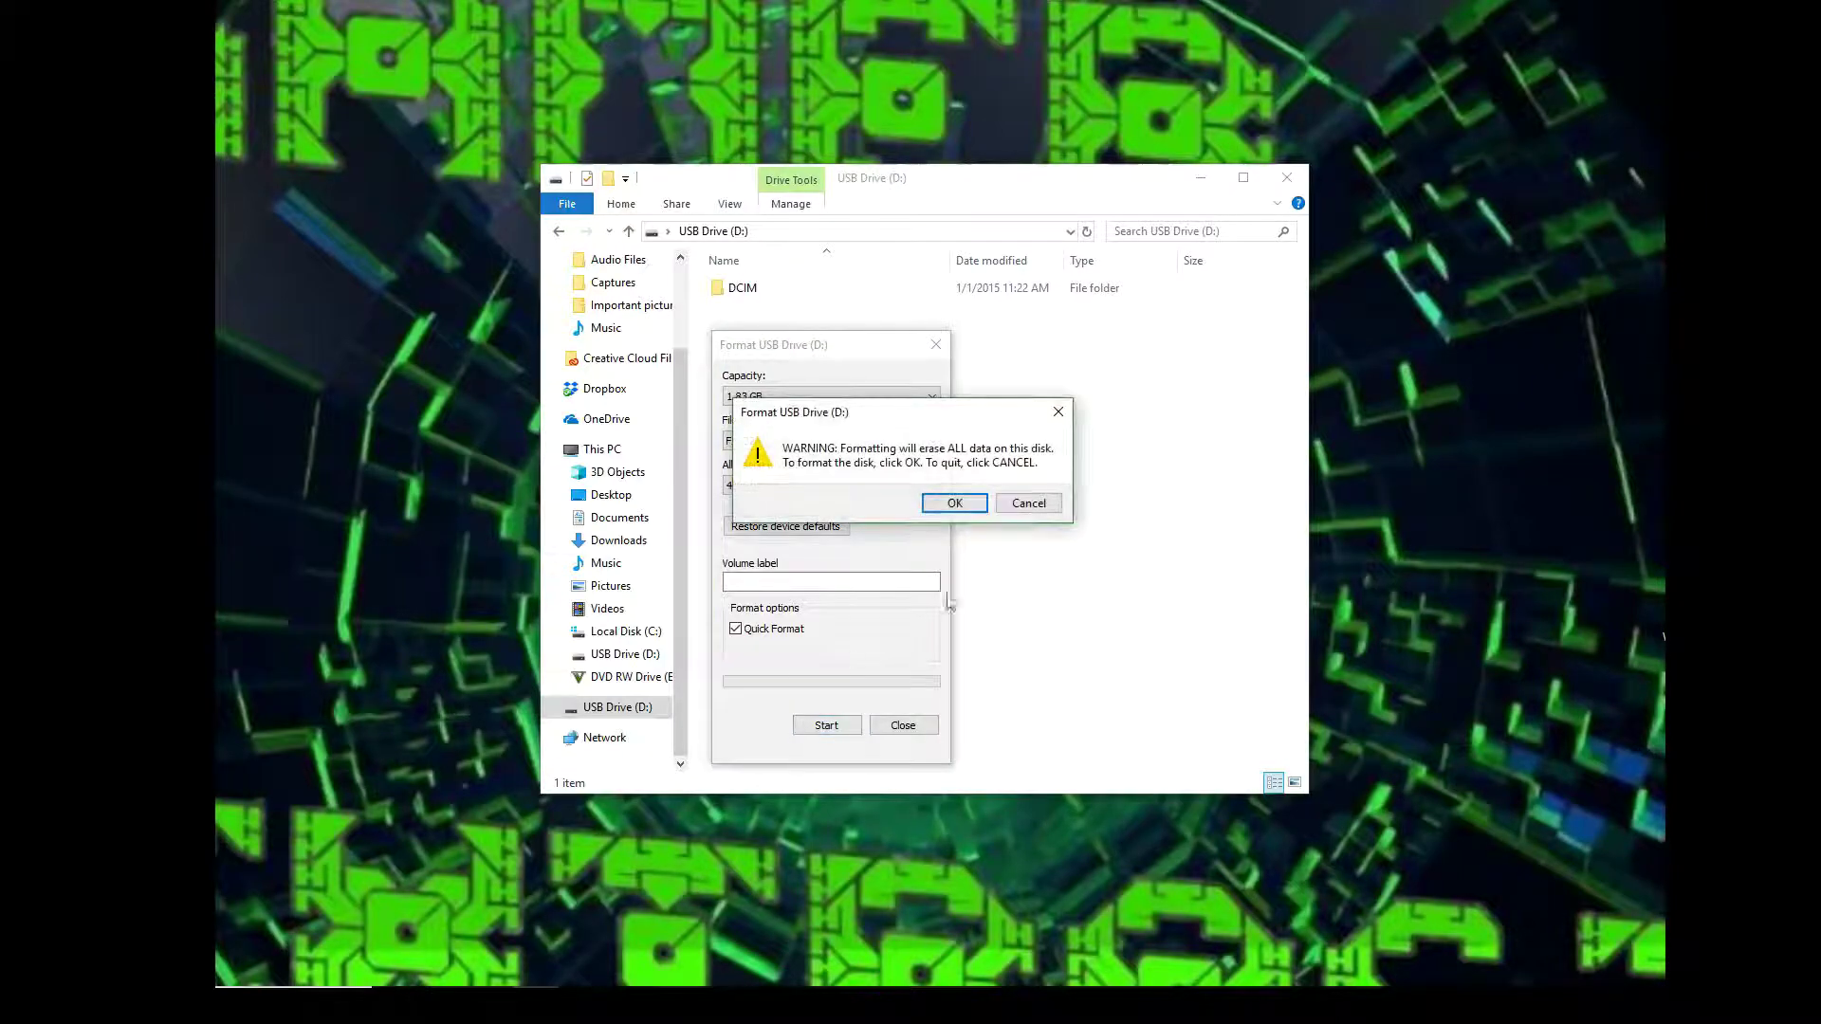
left_click(963, 507)
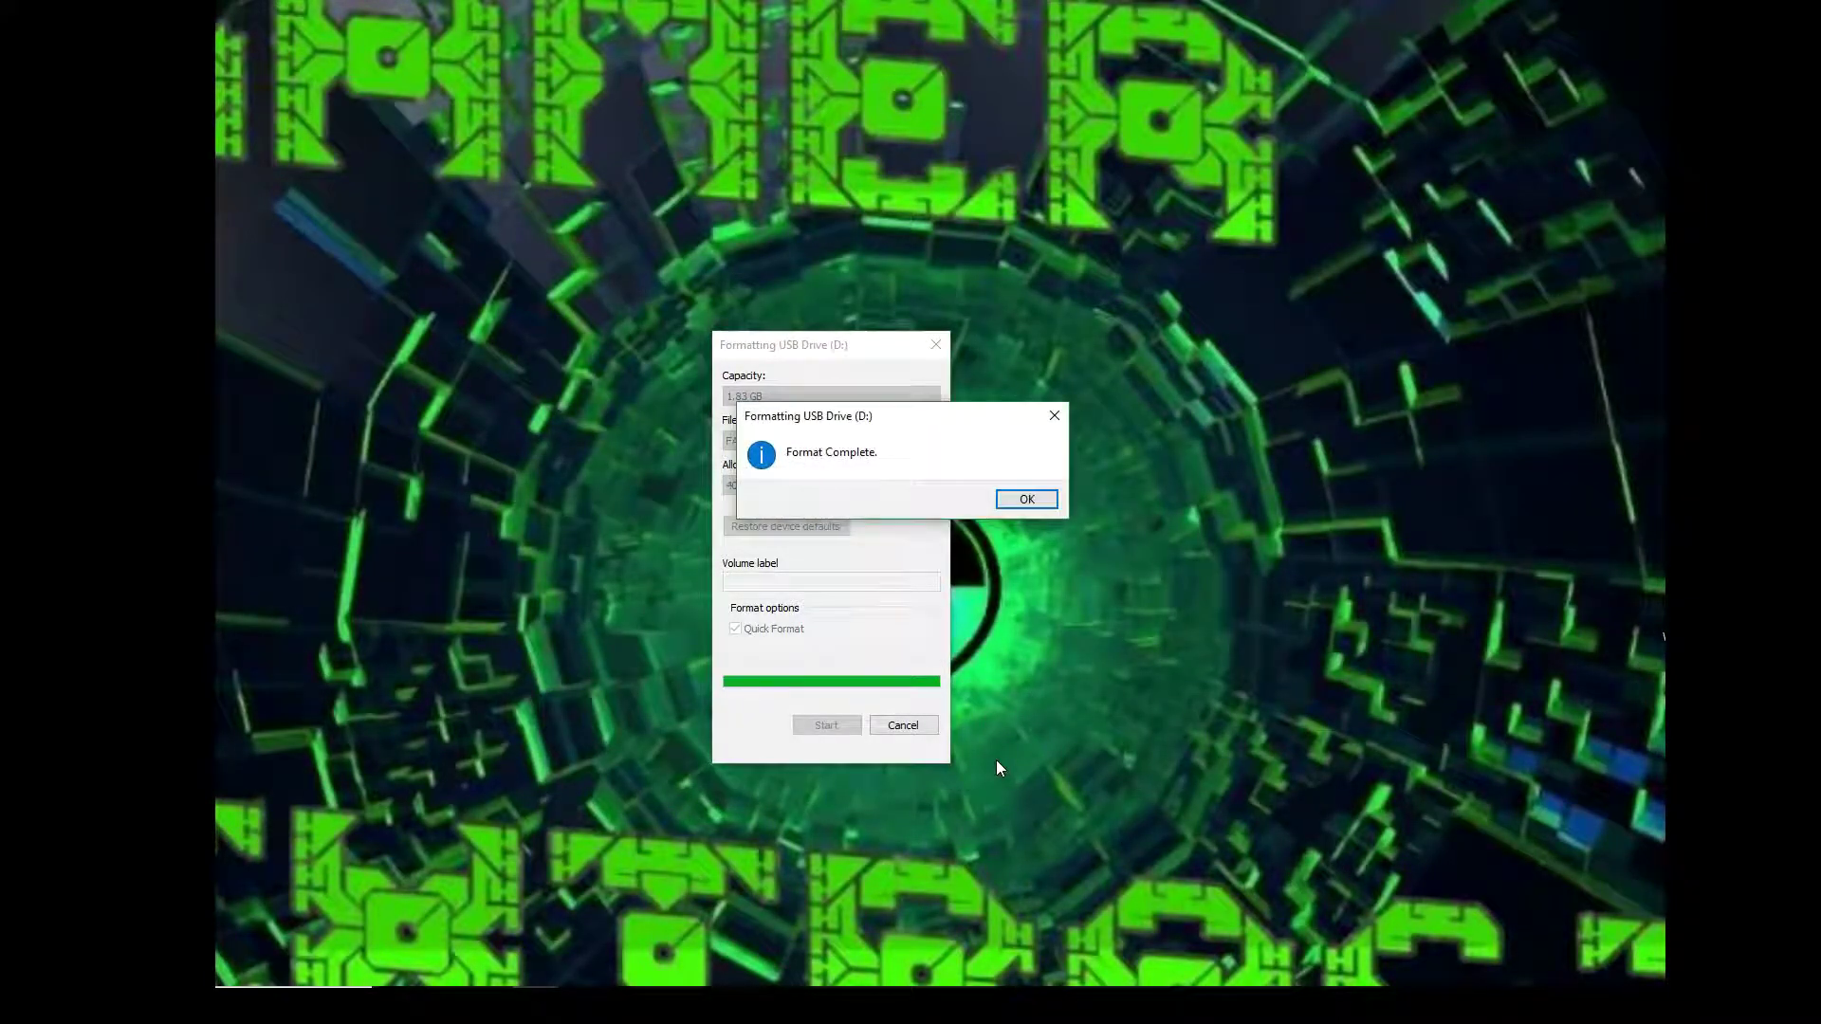
left_click(1026, 498)
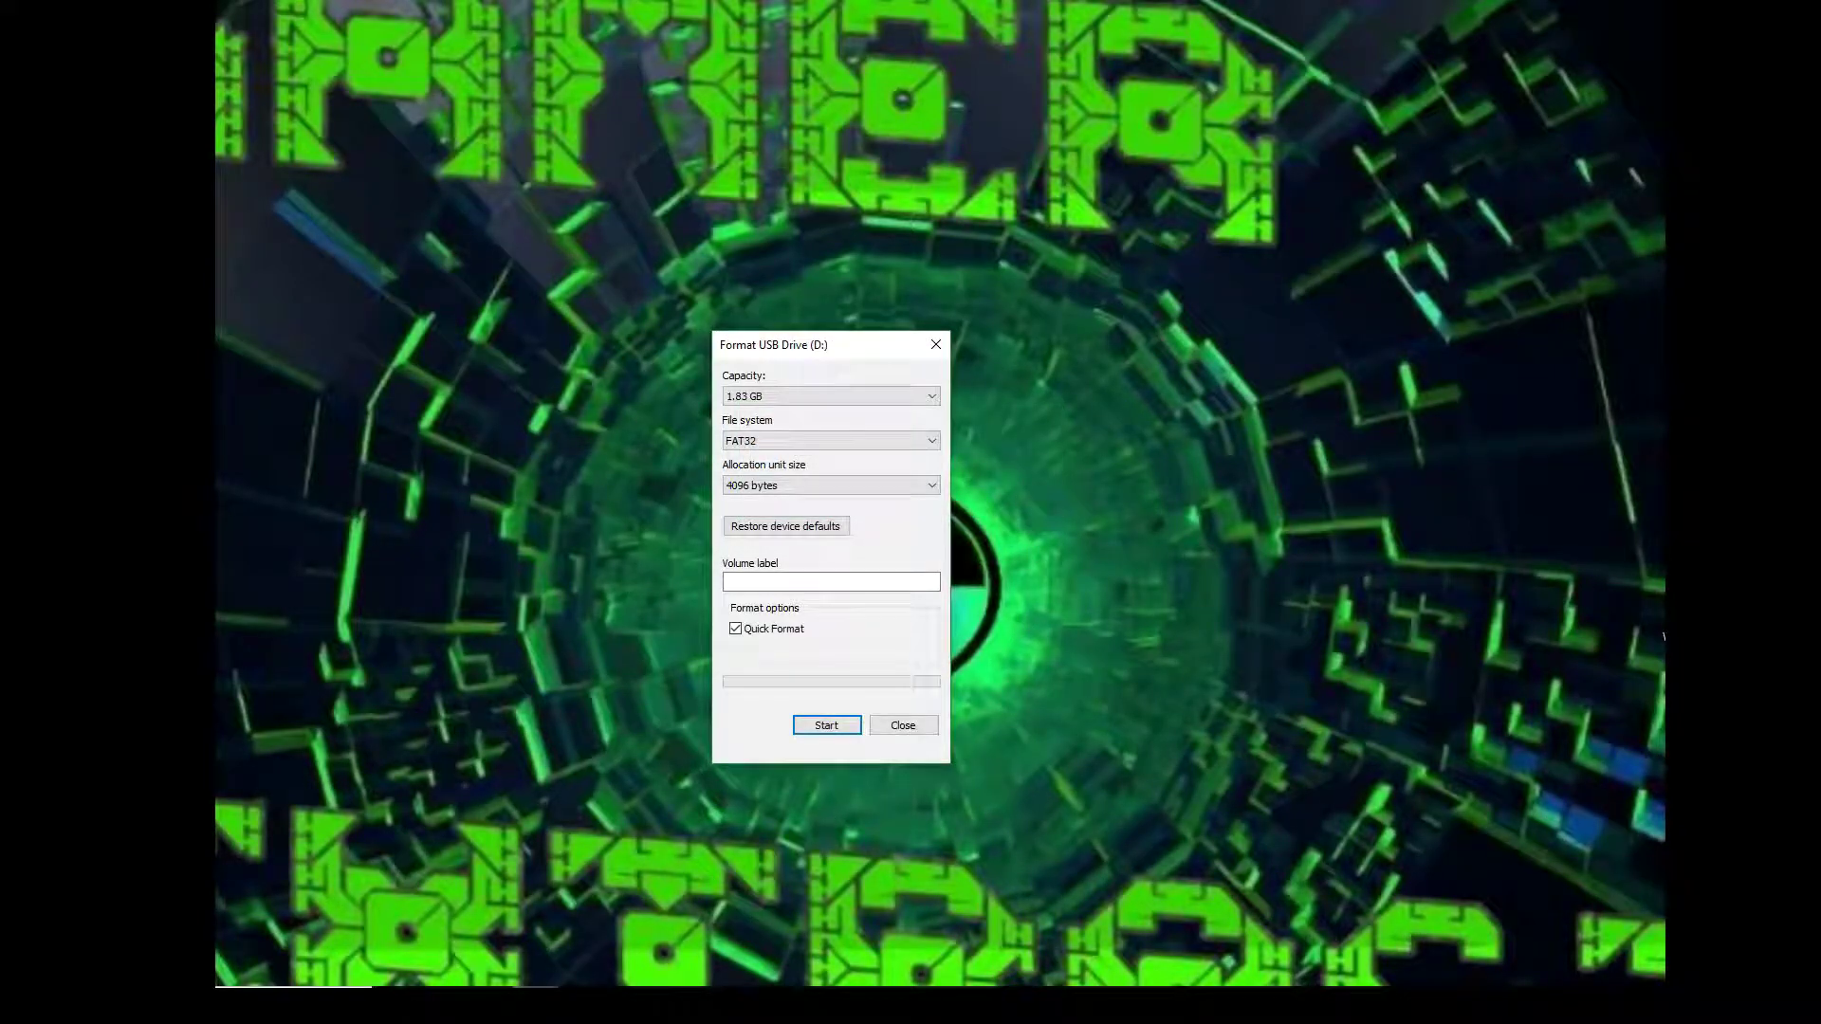
mouse_move(554, 986)
left_click(903, 726)
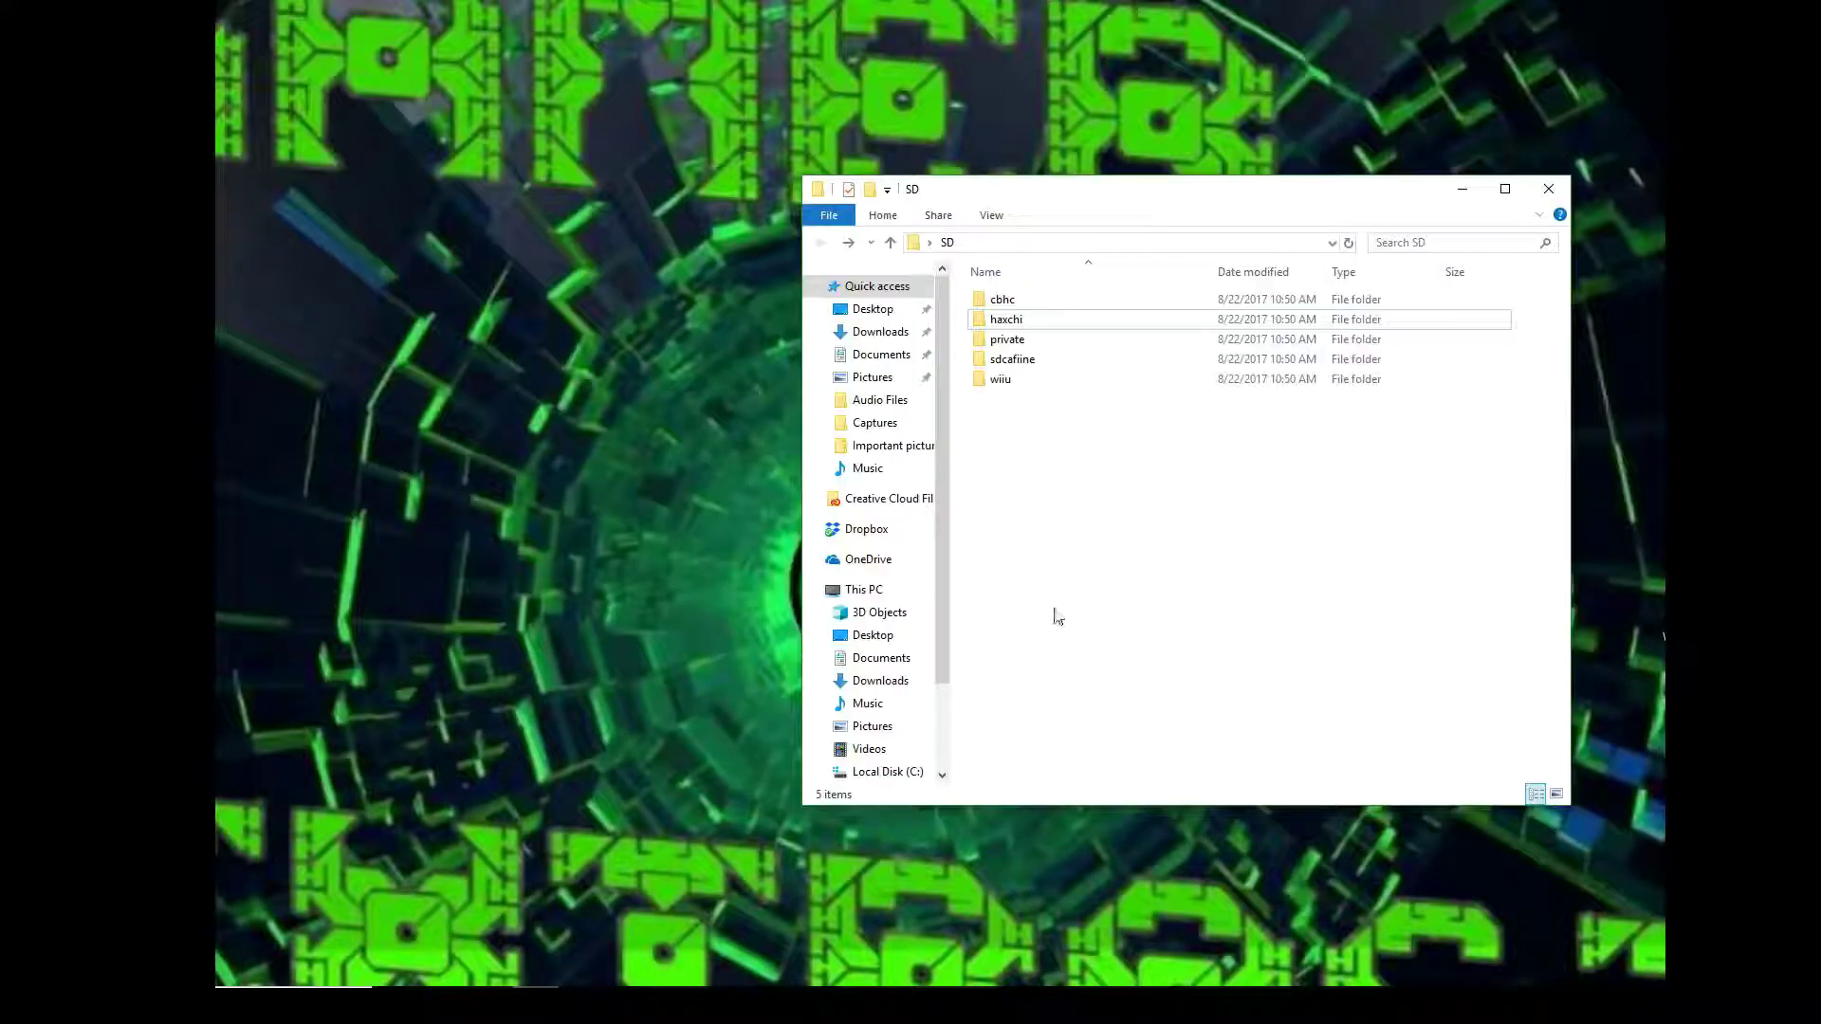
Check the contents of the formatted USB Drive (D:) and return to the SD folder.
scroll(925, 738, "down", 3)
left_click(913, 724)
left_click_drag(1280, 194, 1112, 171)
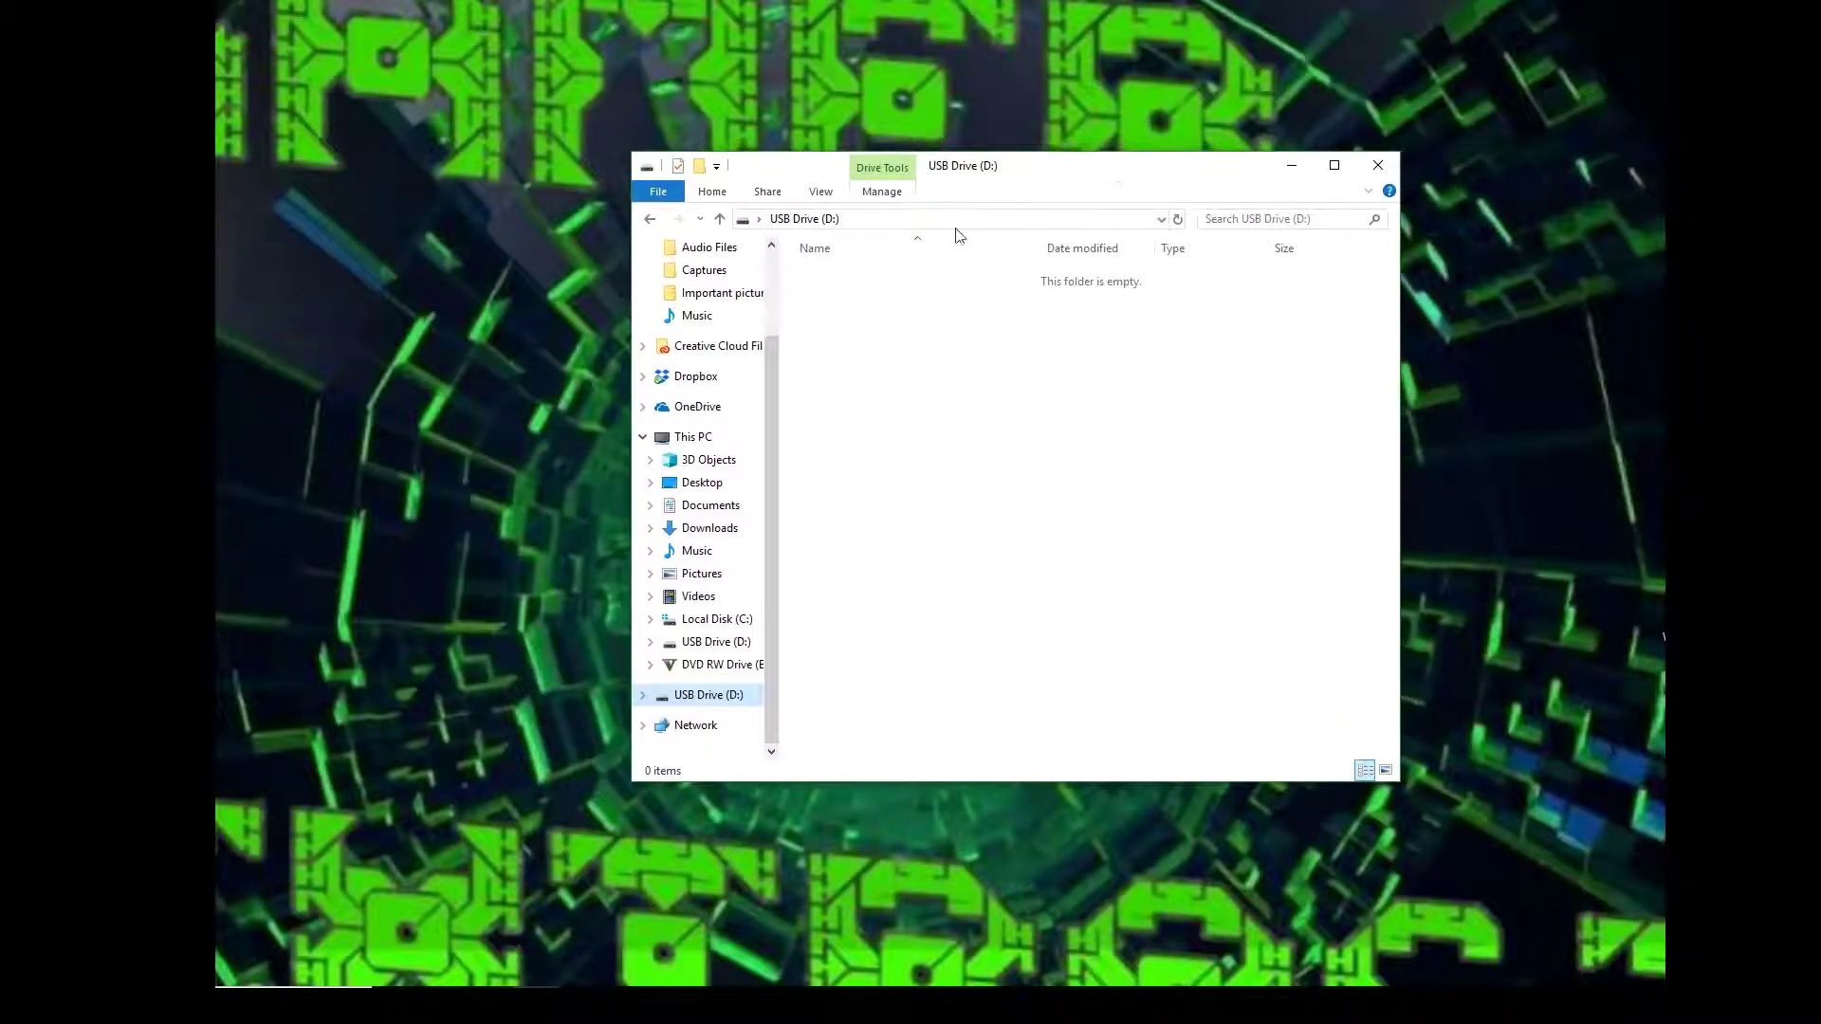
left_click(650, 218)
Copy the cbhc, haxchi, private, sdcafiine and wiiu folders from the SD folder to the root of USB Drive (D:).
left_click_drag(964, 440, 1033, 249)
left_click_drag(1004, 537, 1076, 284)
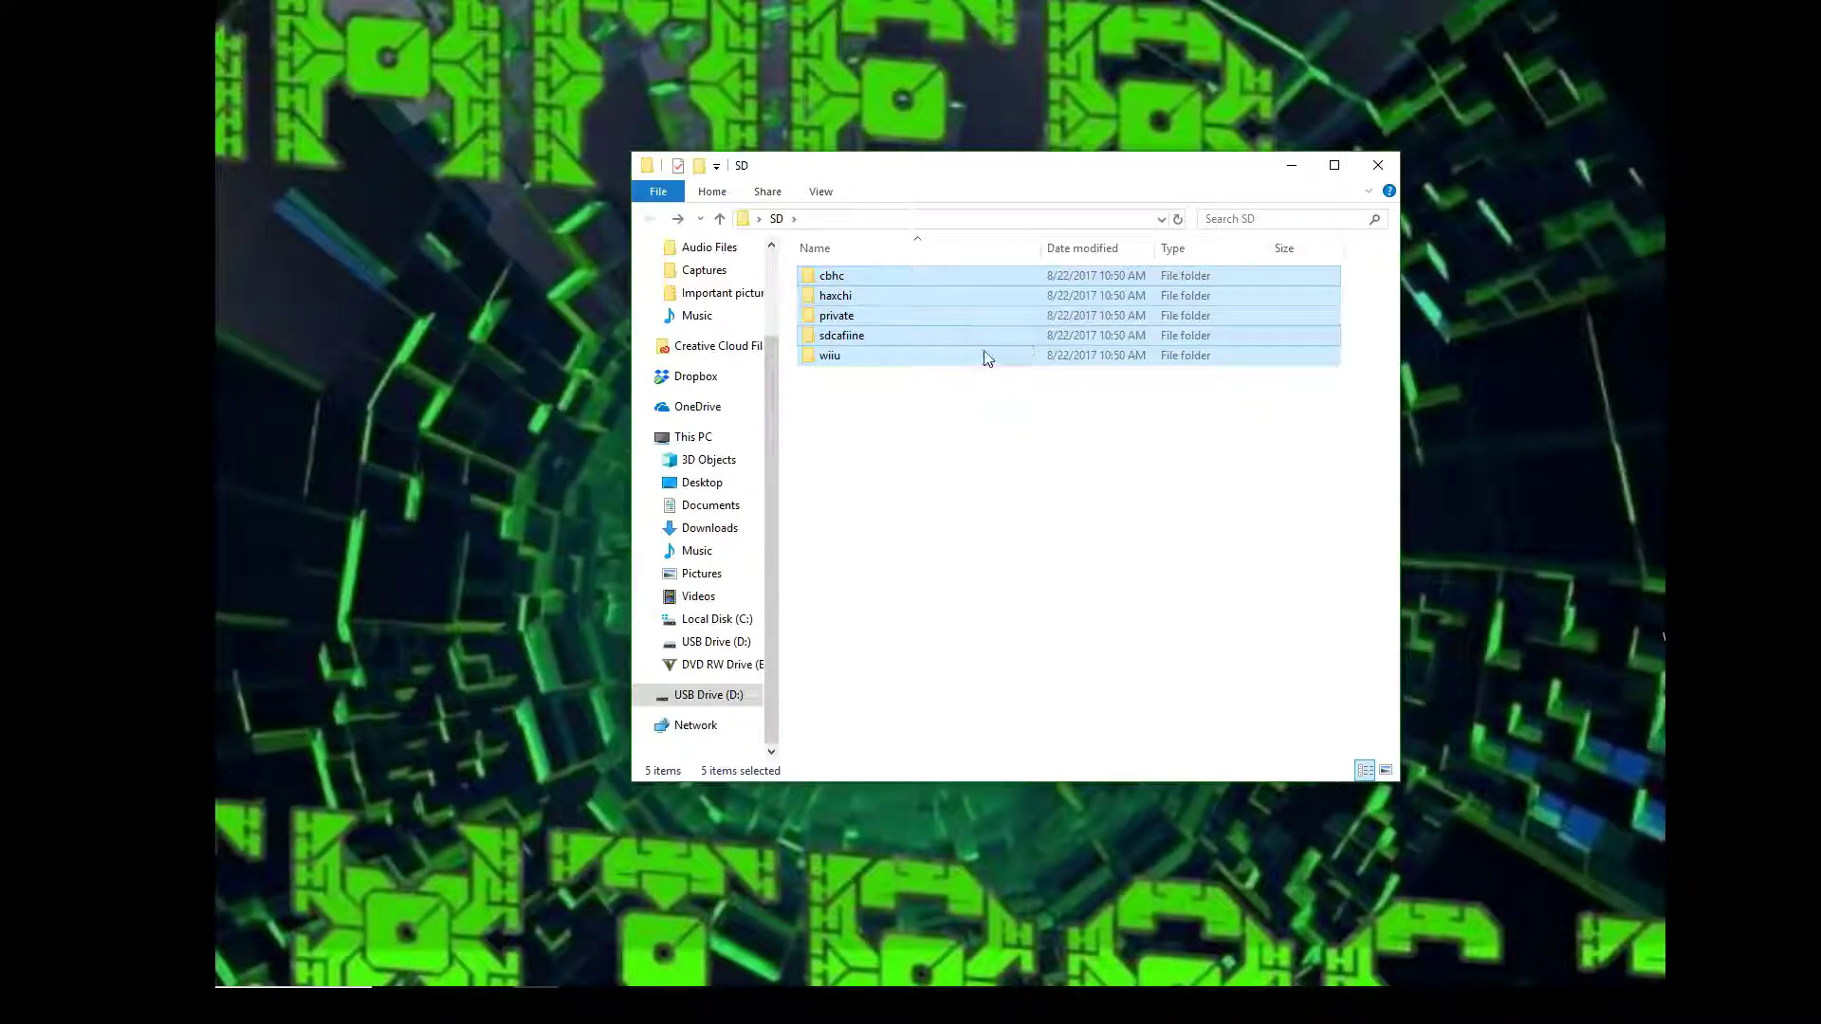
left_click_drag(953, 334, 780, 228)
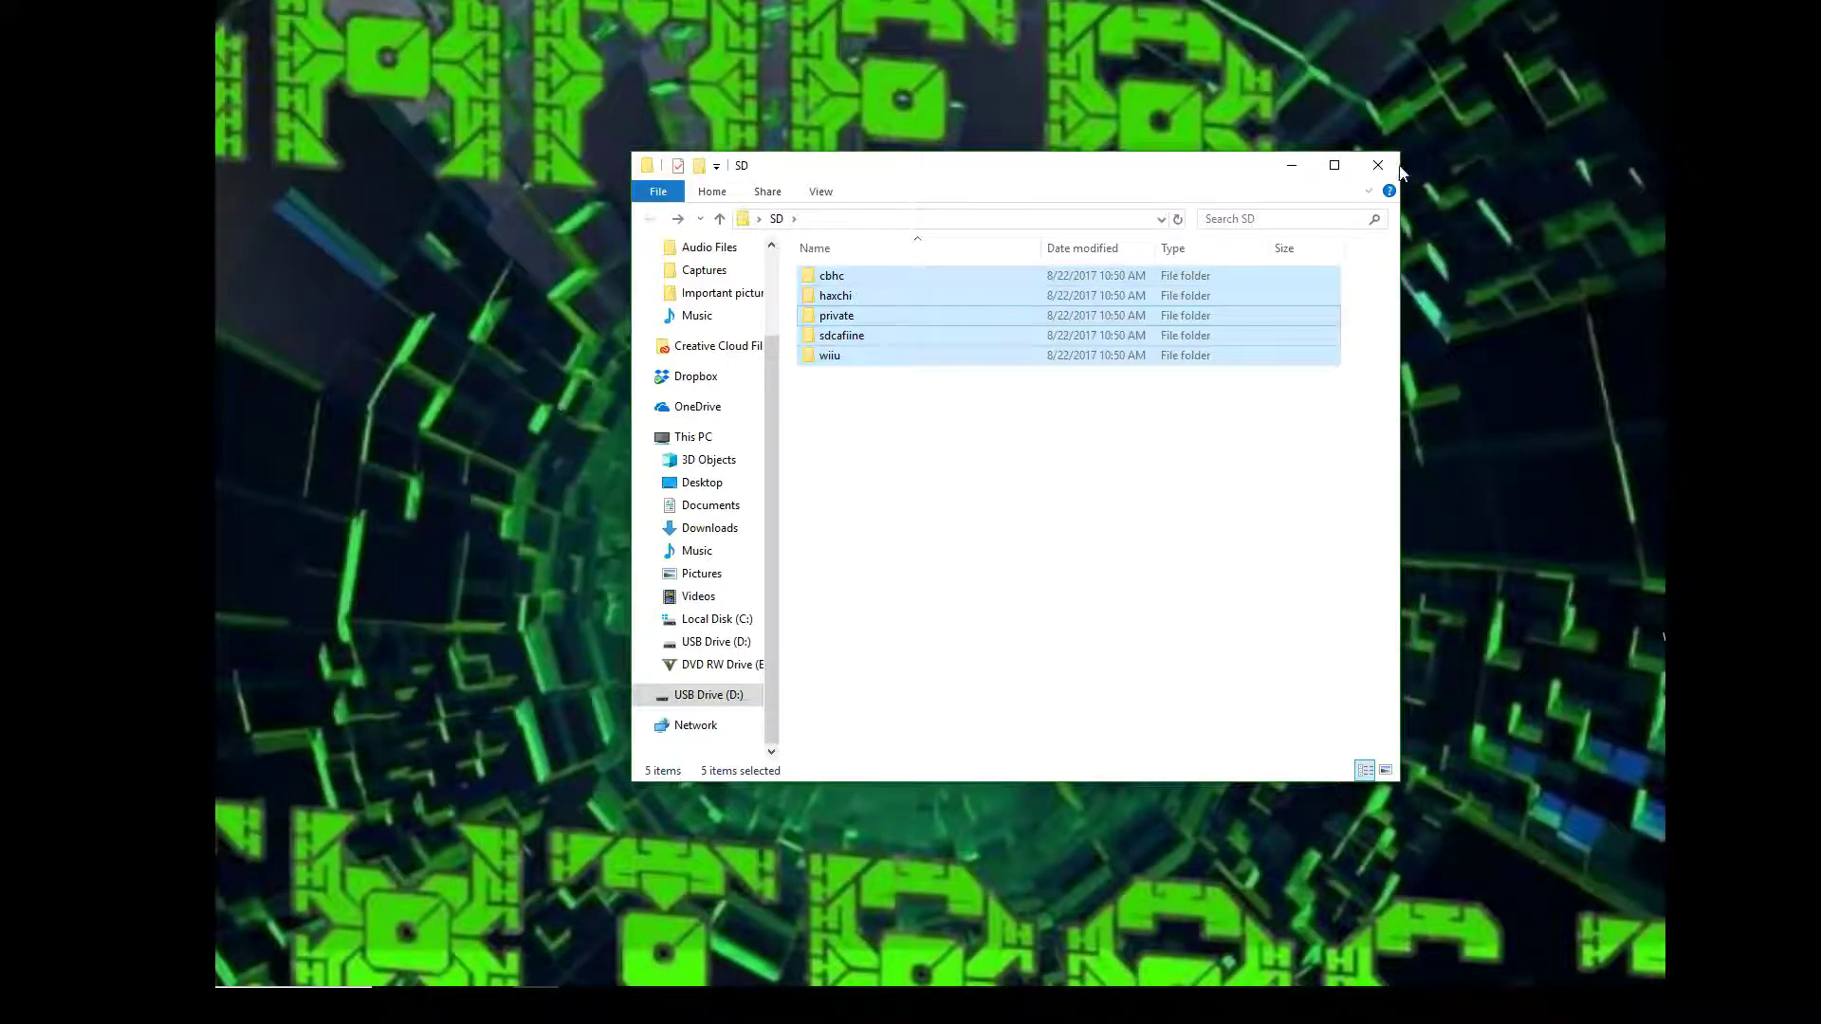
left_click(677, 219)
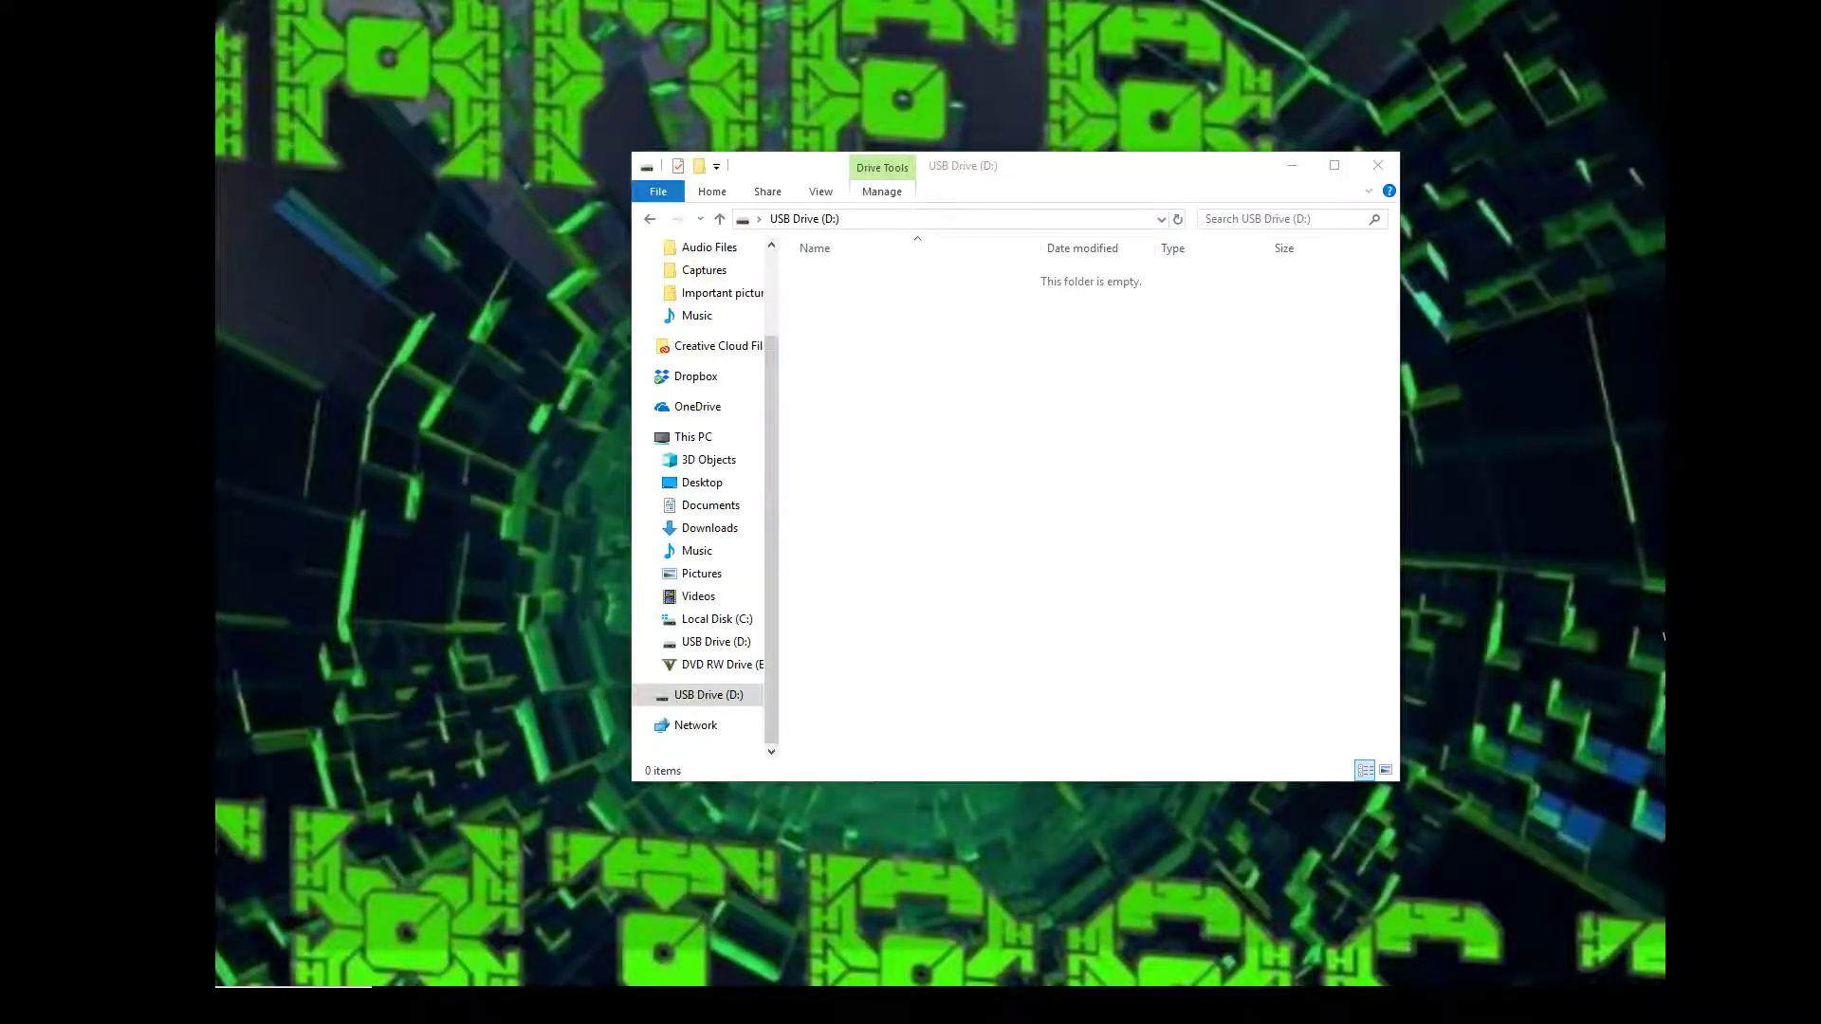
left_click_drag(967, 198, 1401, 429)
left_click_drag(1380, 673, 1020, 396)
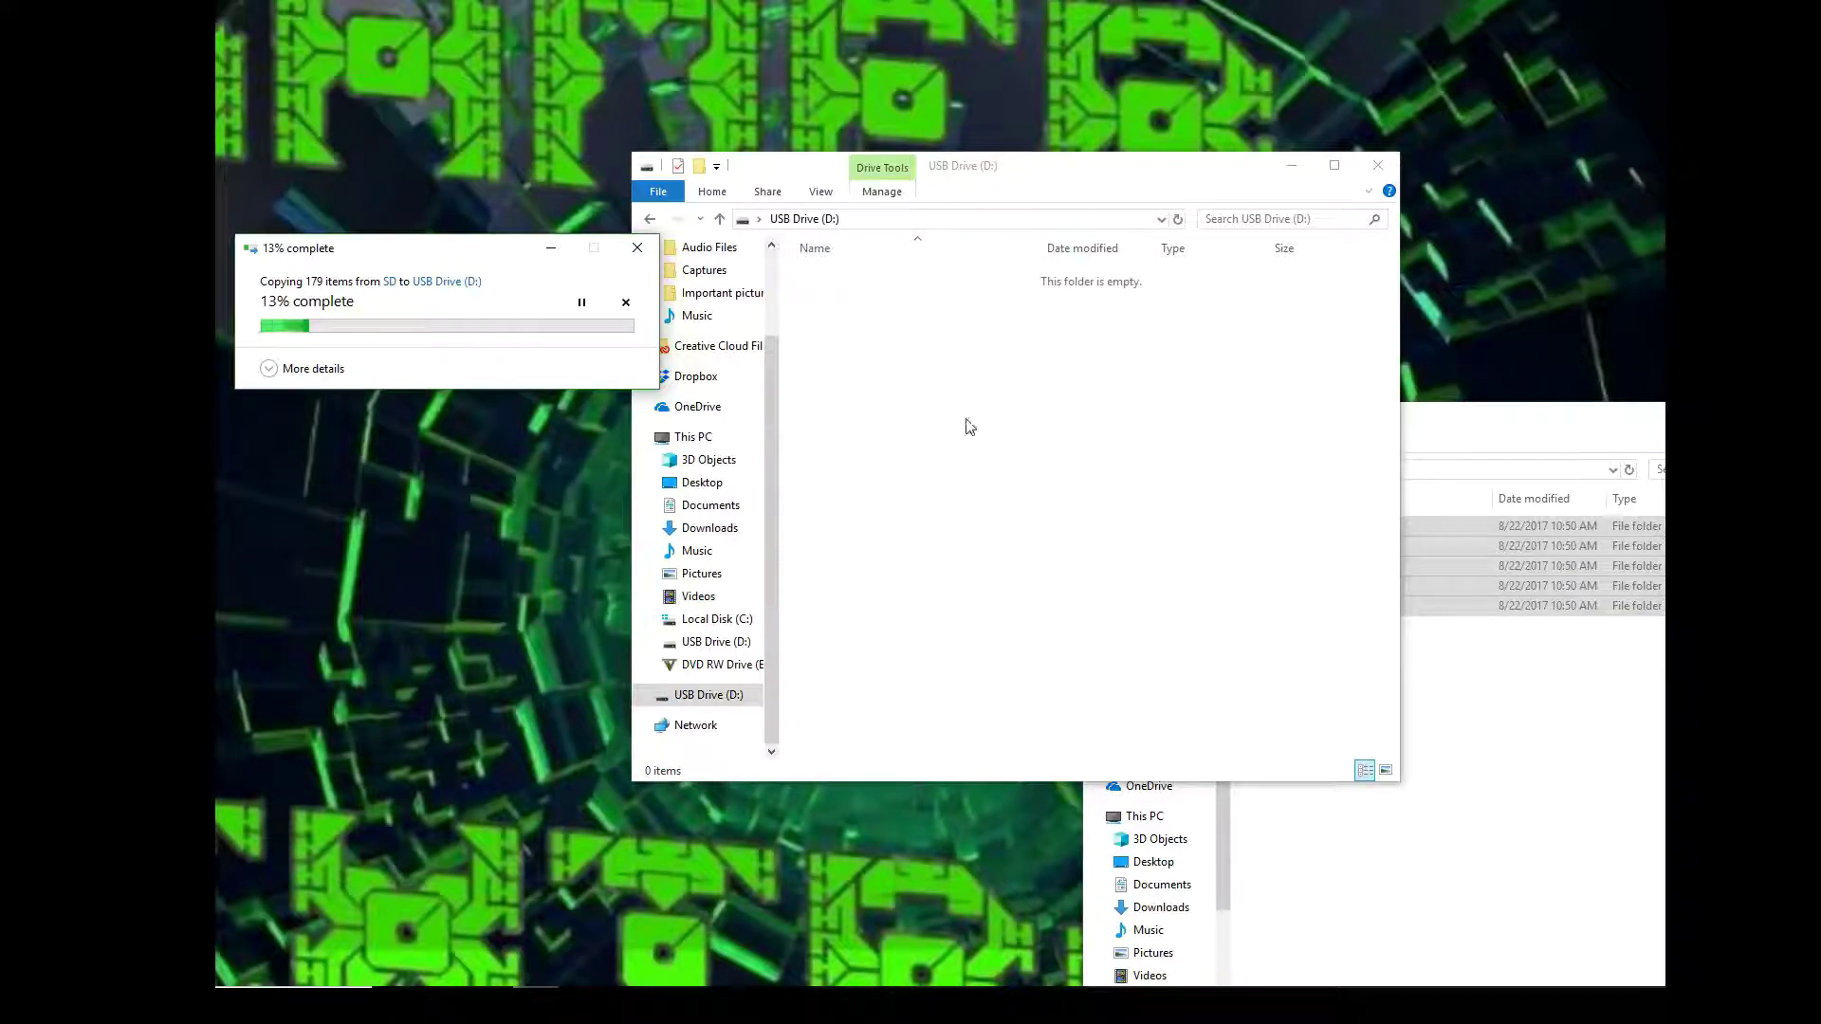
left_click_drag(436, 252, 1137, 397)
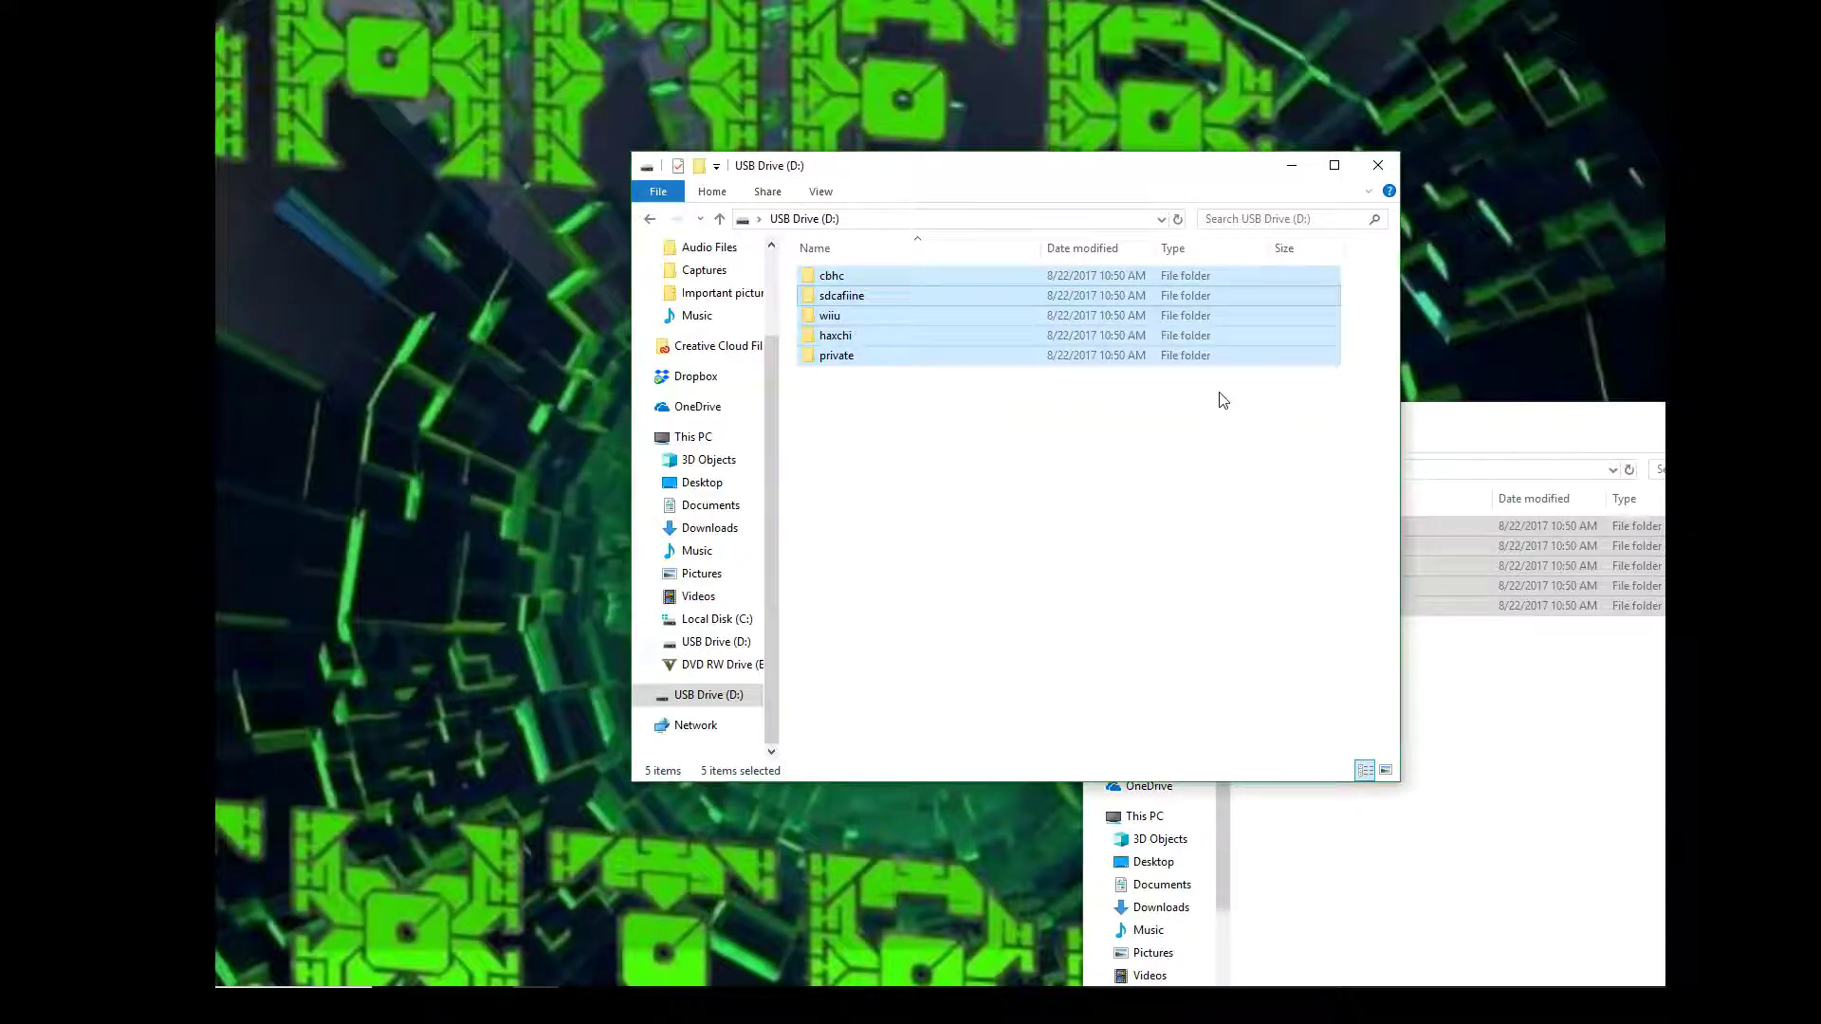
Deselect the copied folders and eject USB Drive (D:).
left_click(1234, 470)
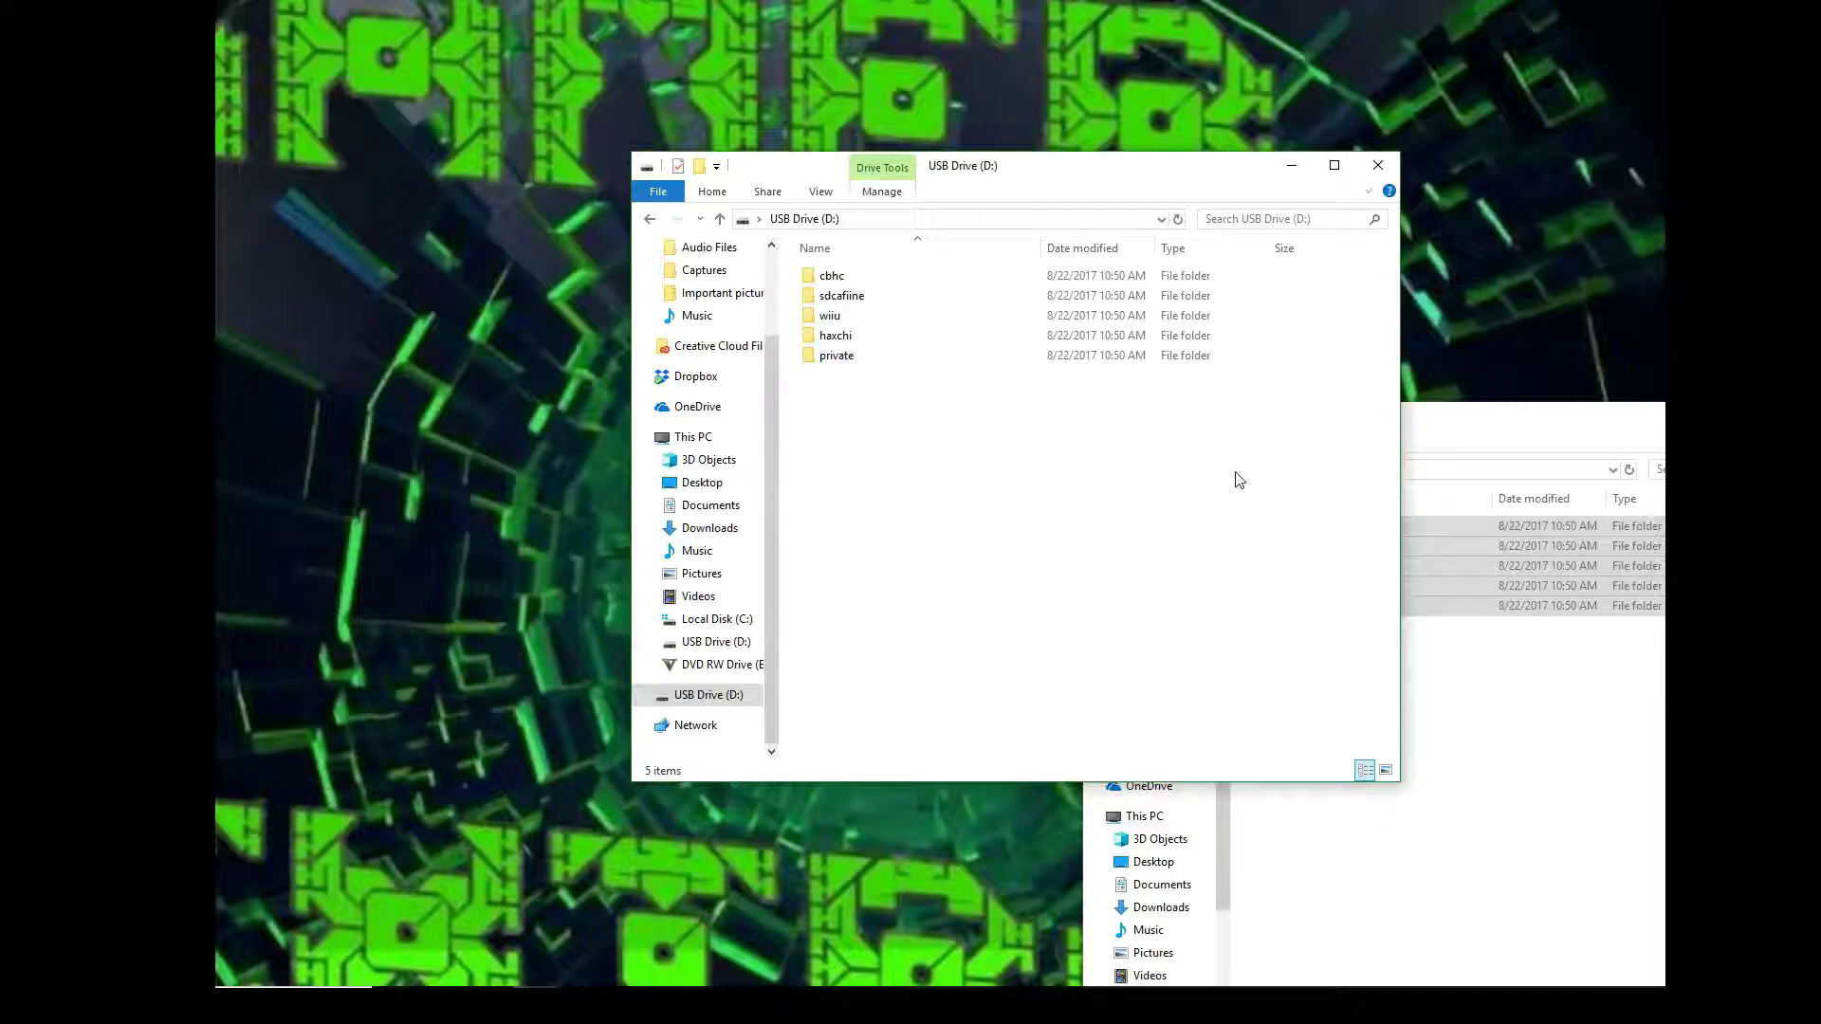
right_click(716, 704)
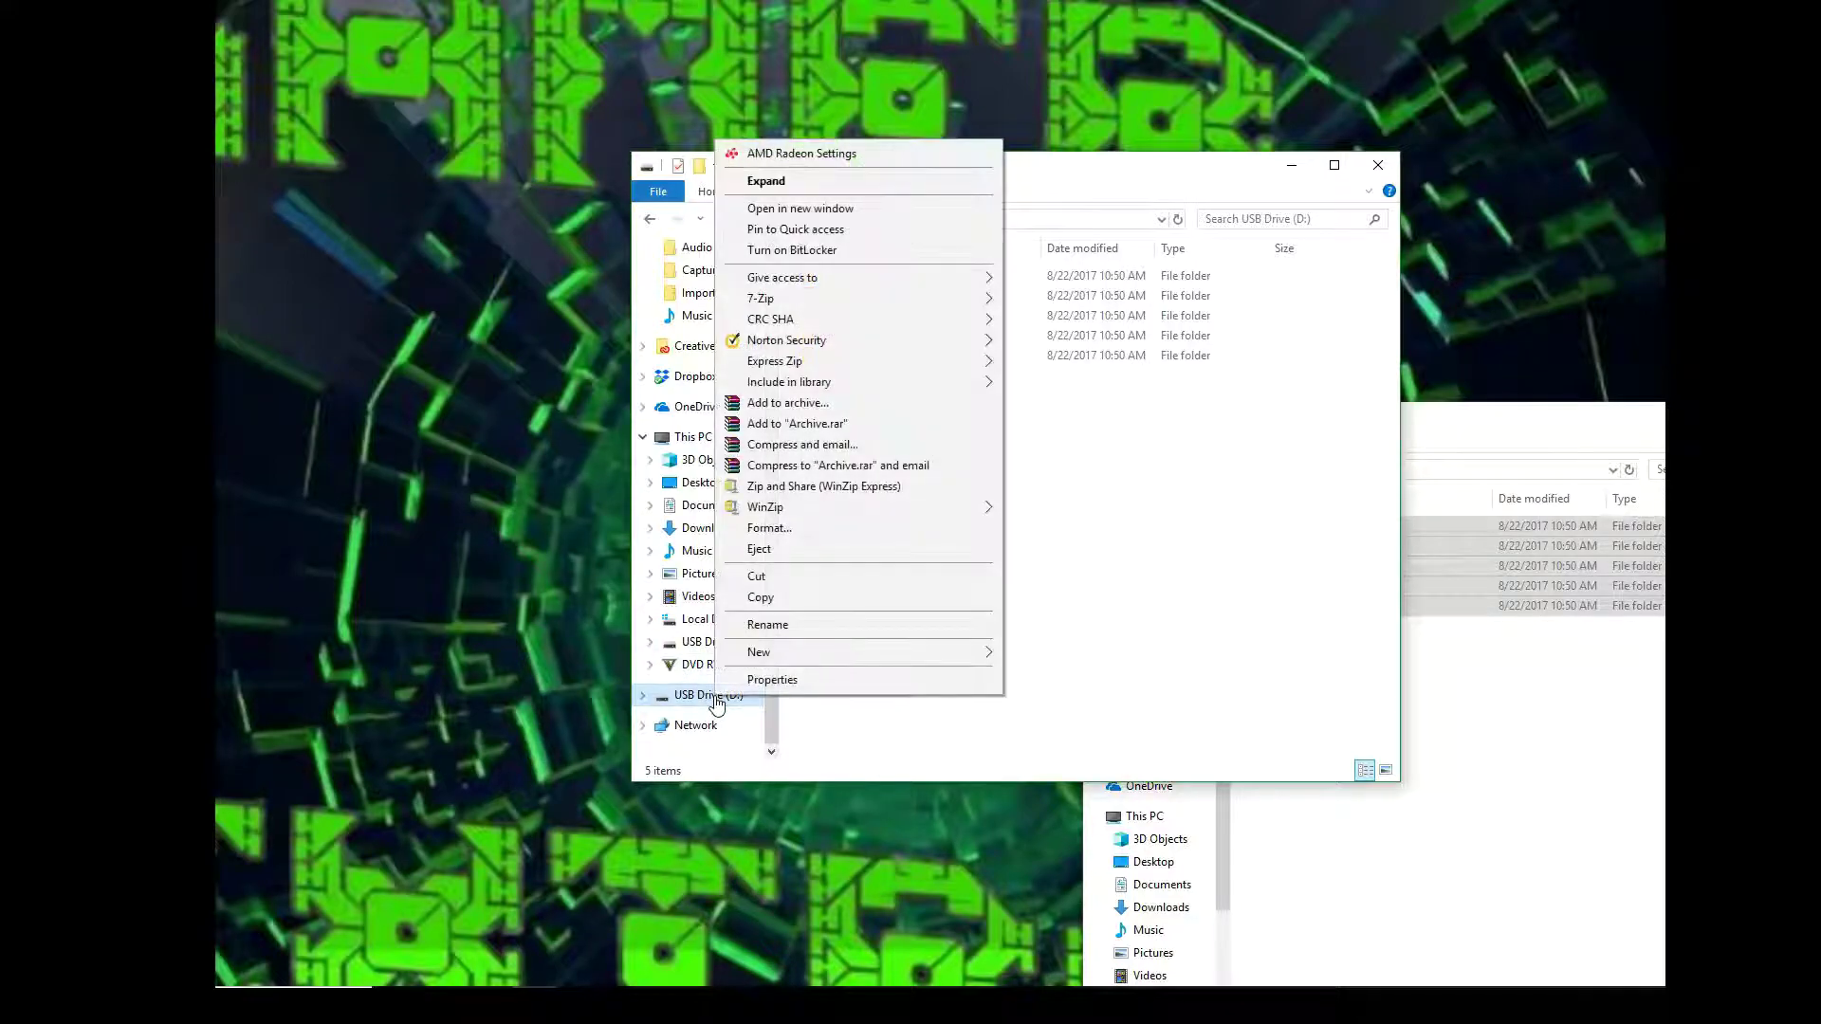
left_click(760, 549)
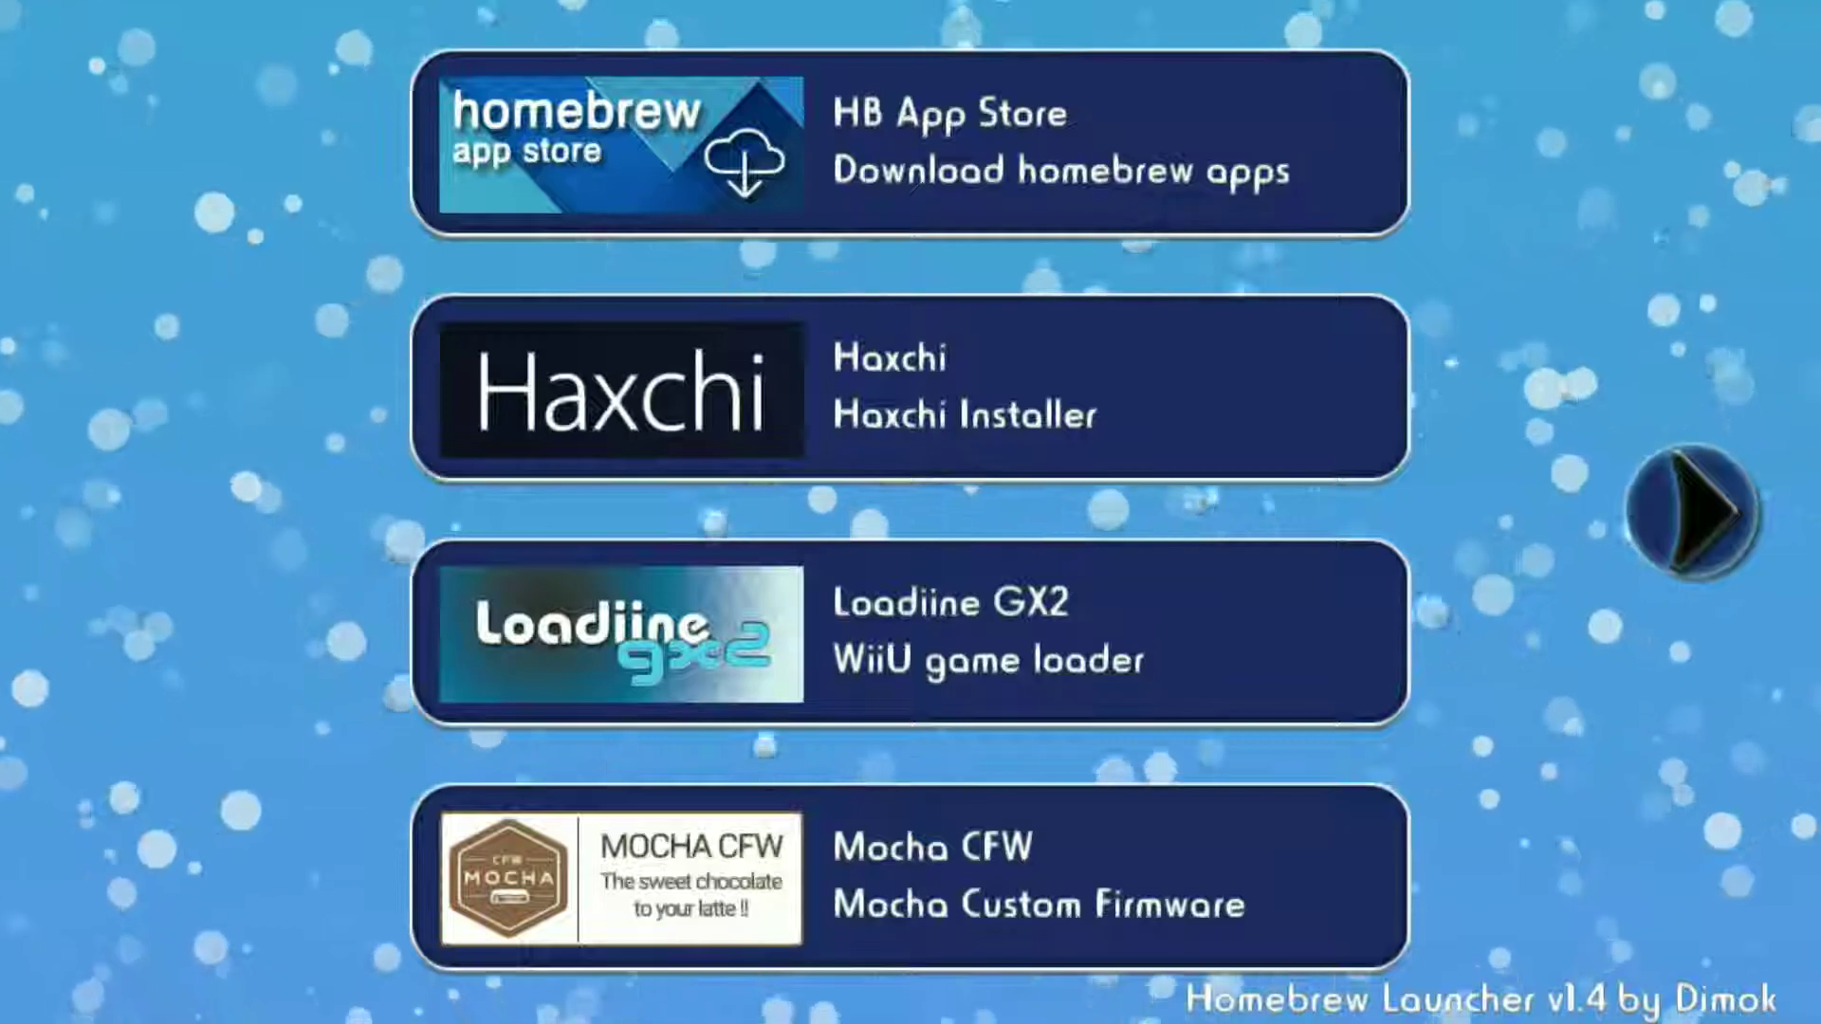
Look through both pages of apps in the Homebrew Launcher on the Wii U.
key("Right")
key("Left")
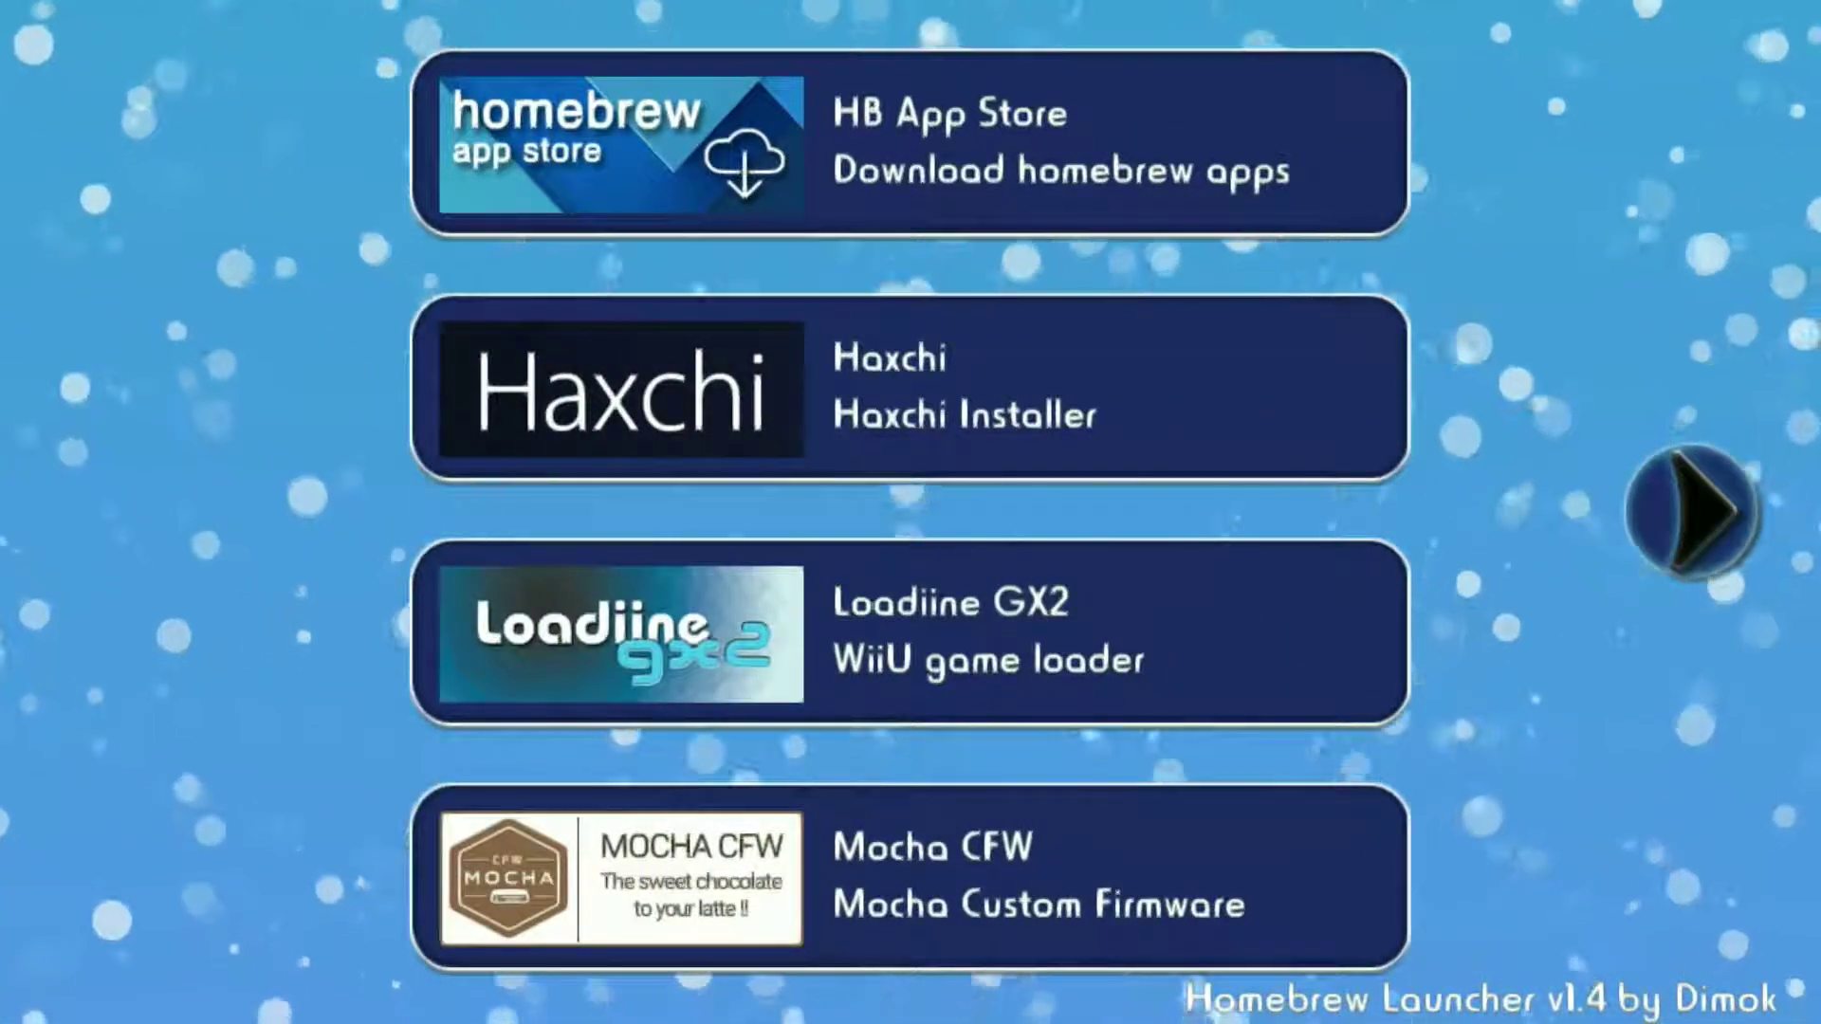
key("Right")
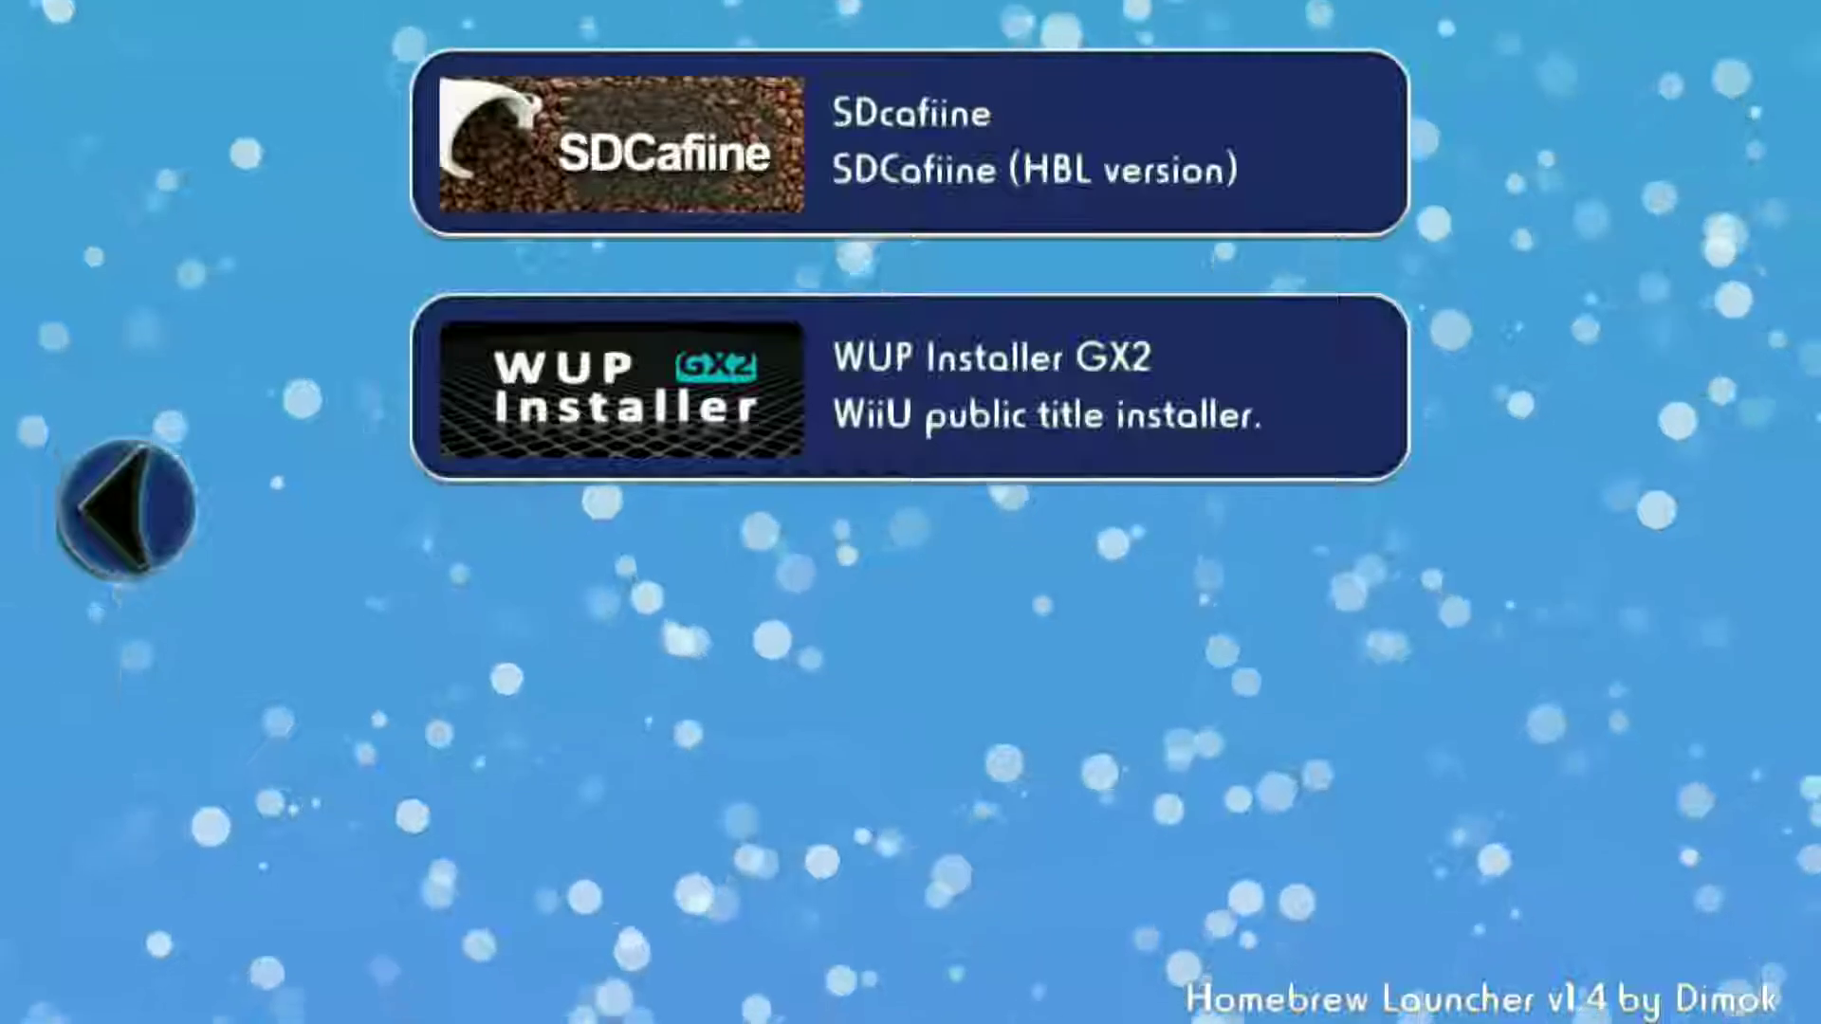
key("Left")
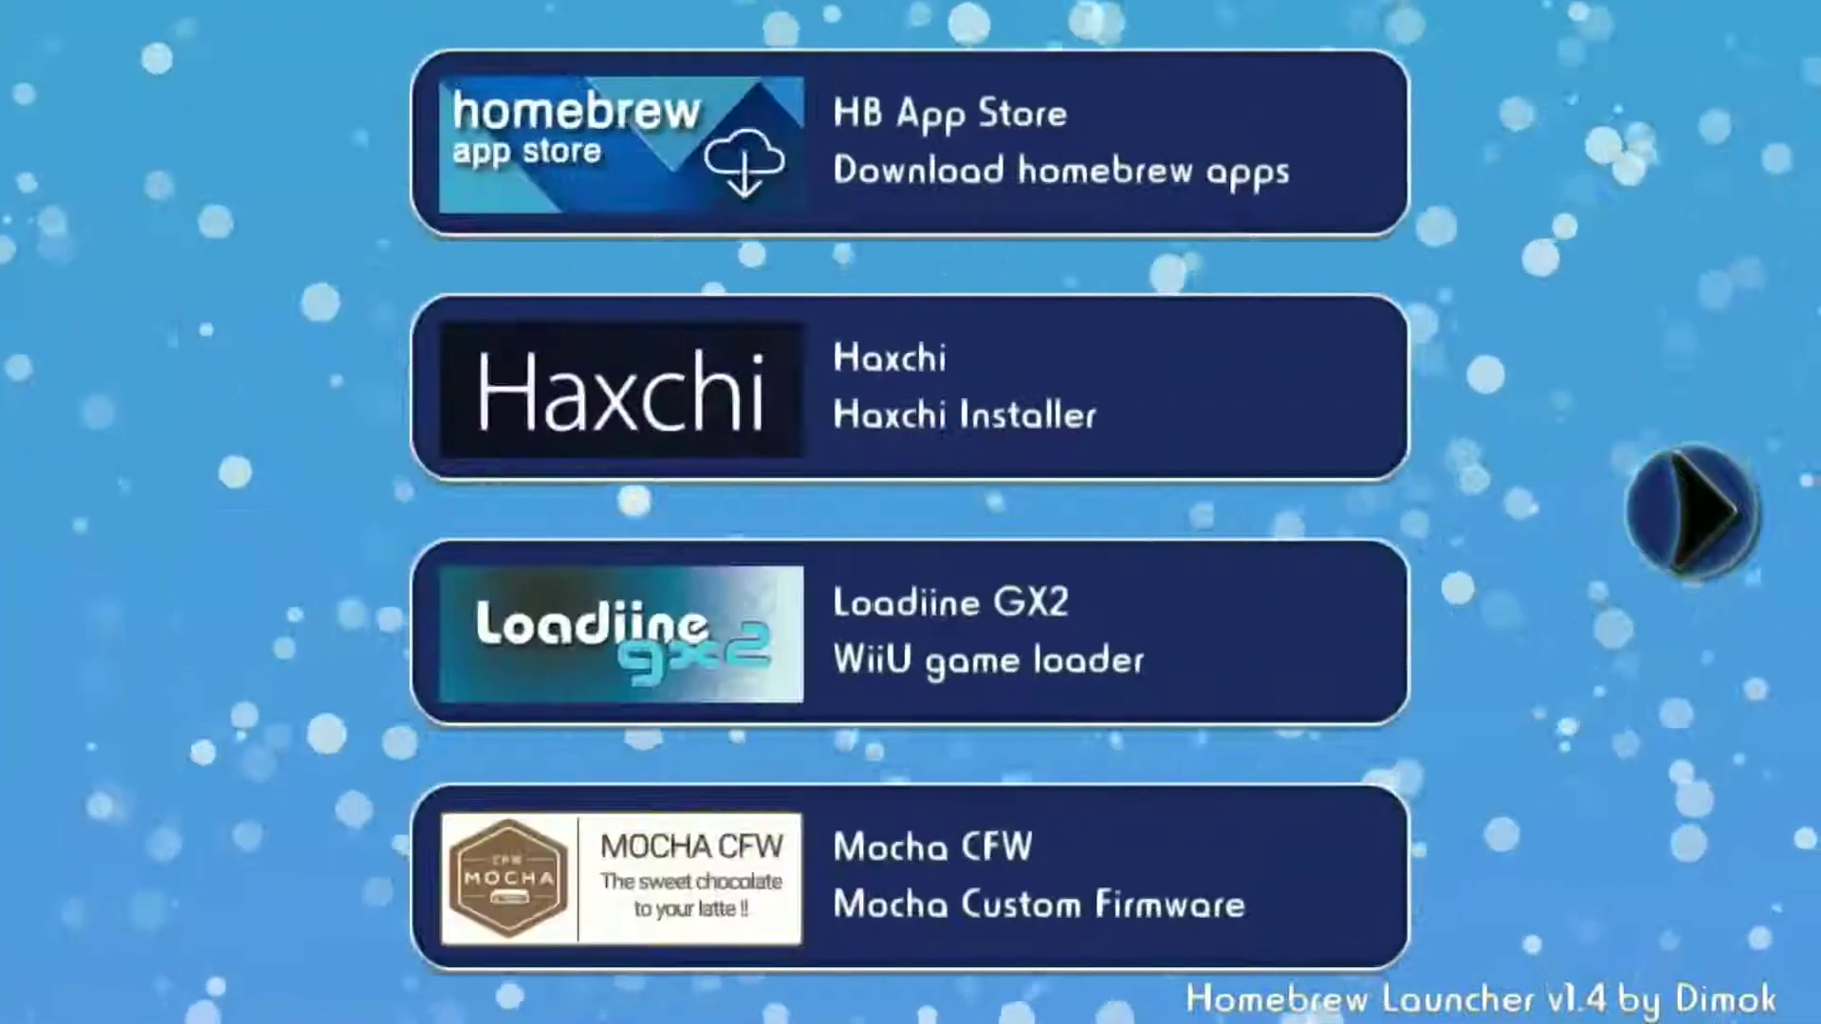
key("Right")
key("Left")
key("Right")
key("Left")
key("Right")
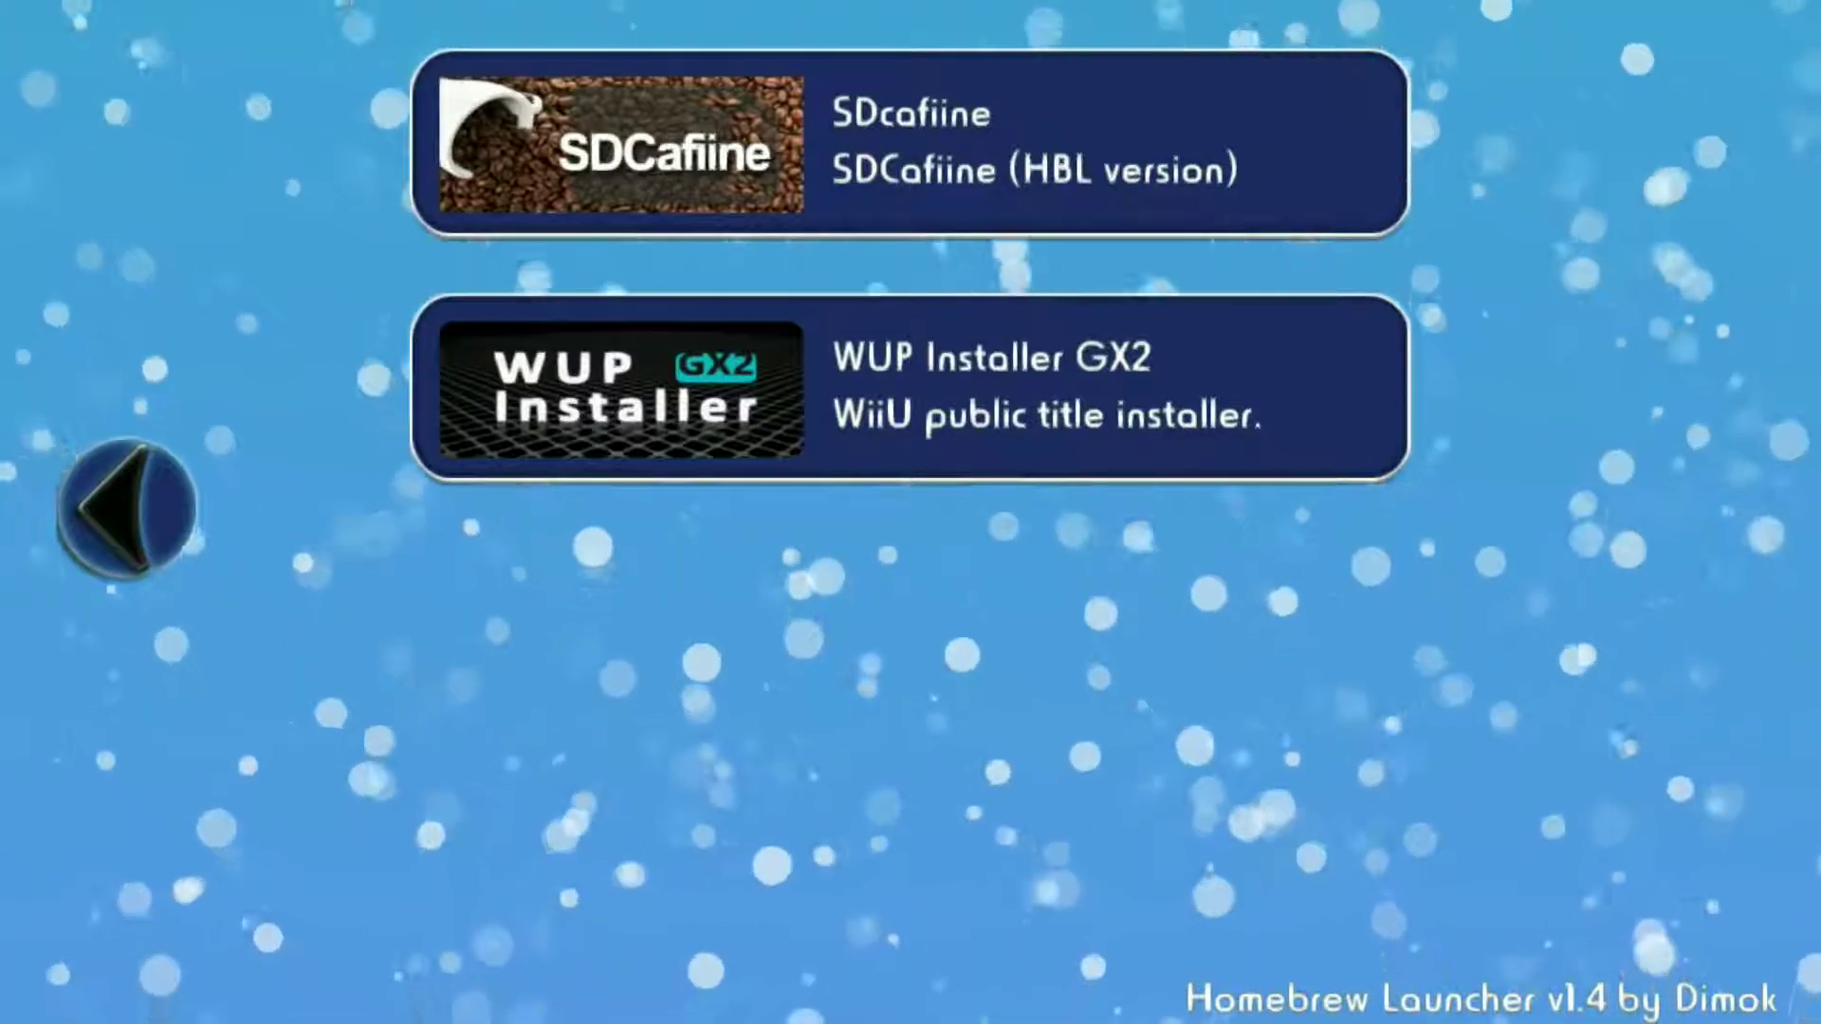
key("Left")
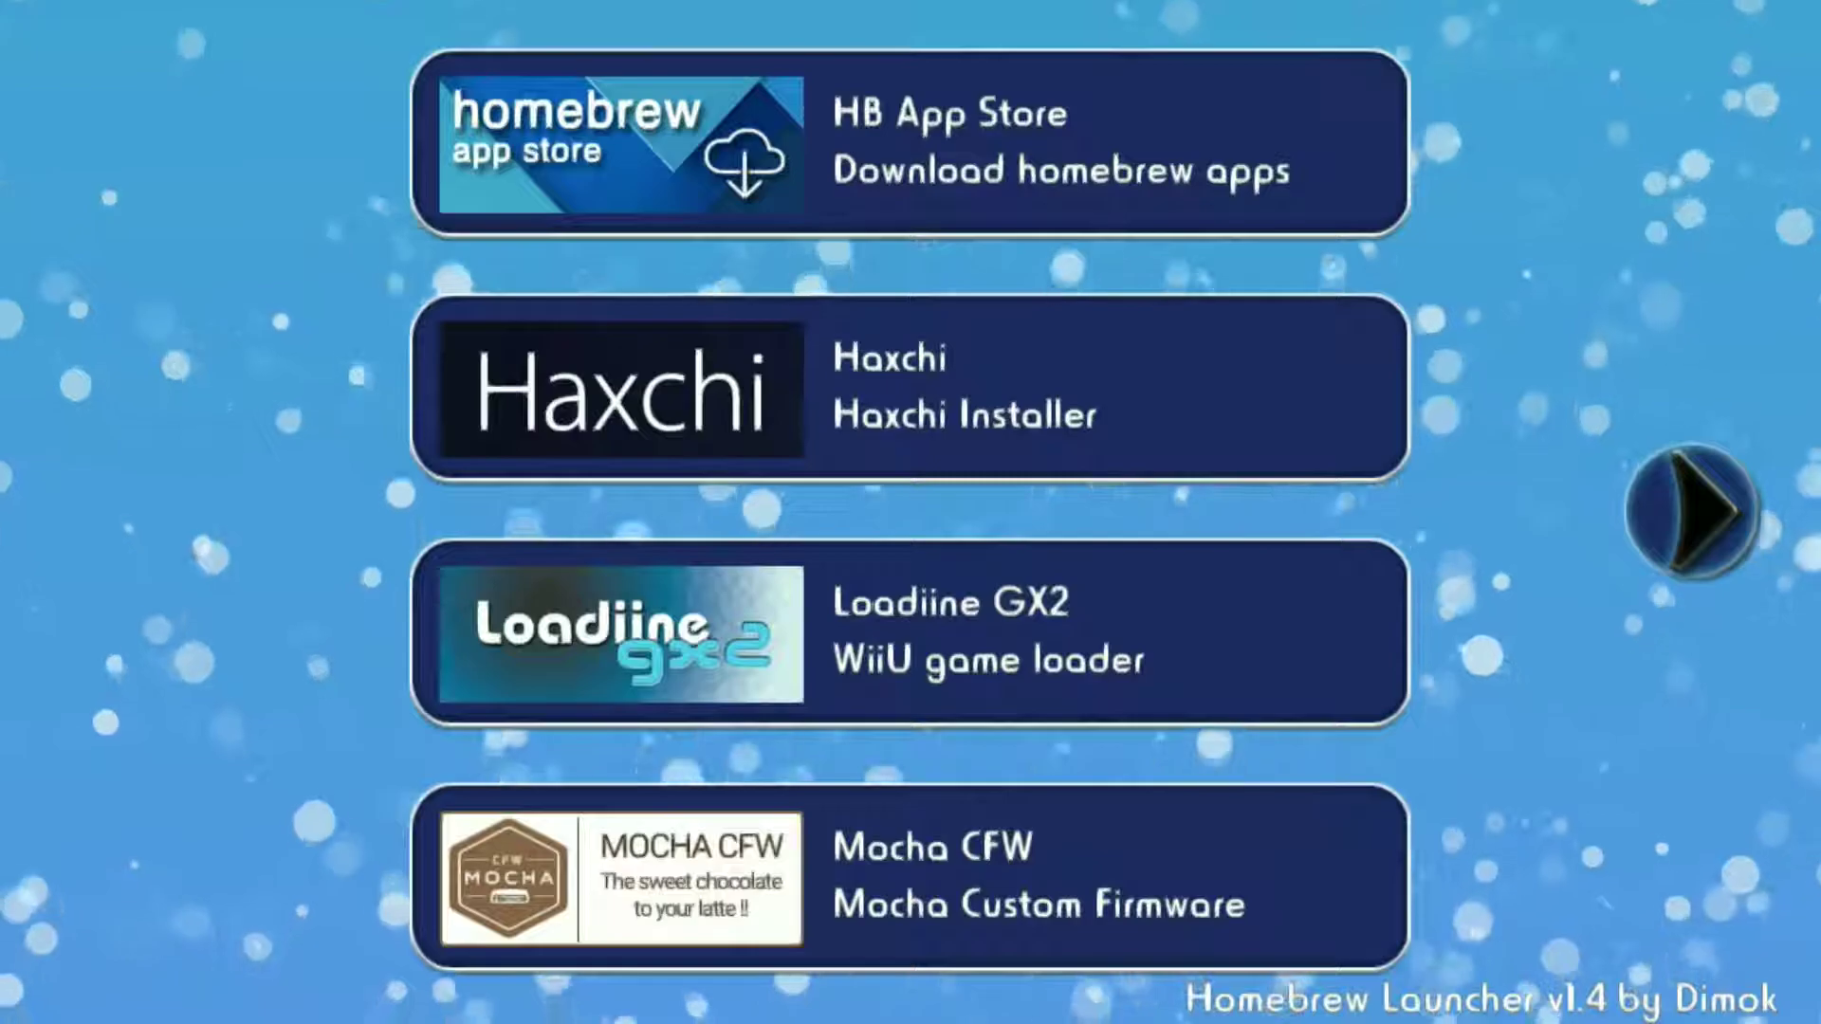
Launch the HB App Store and continue past its title screen to the category selection.
key("Return")
key("Return")
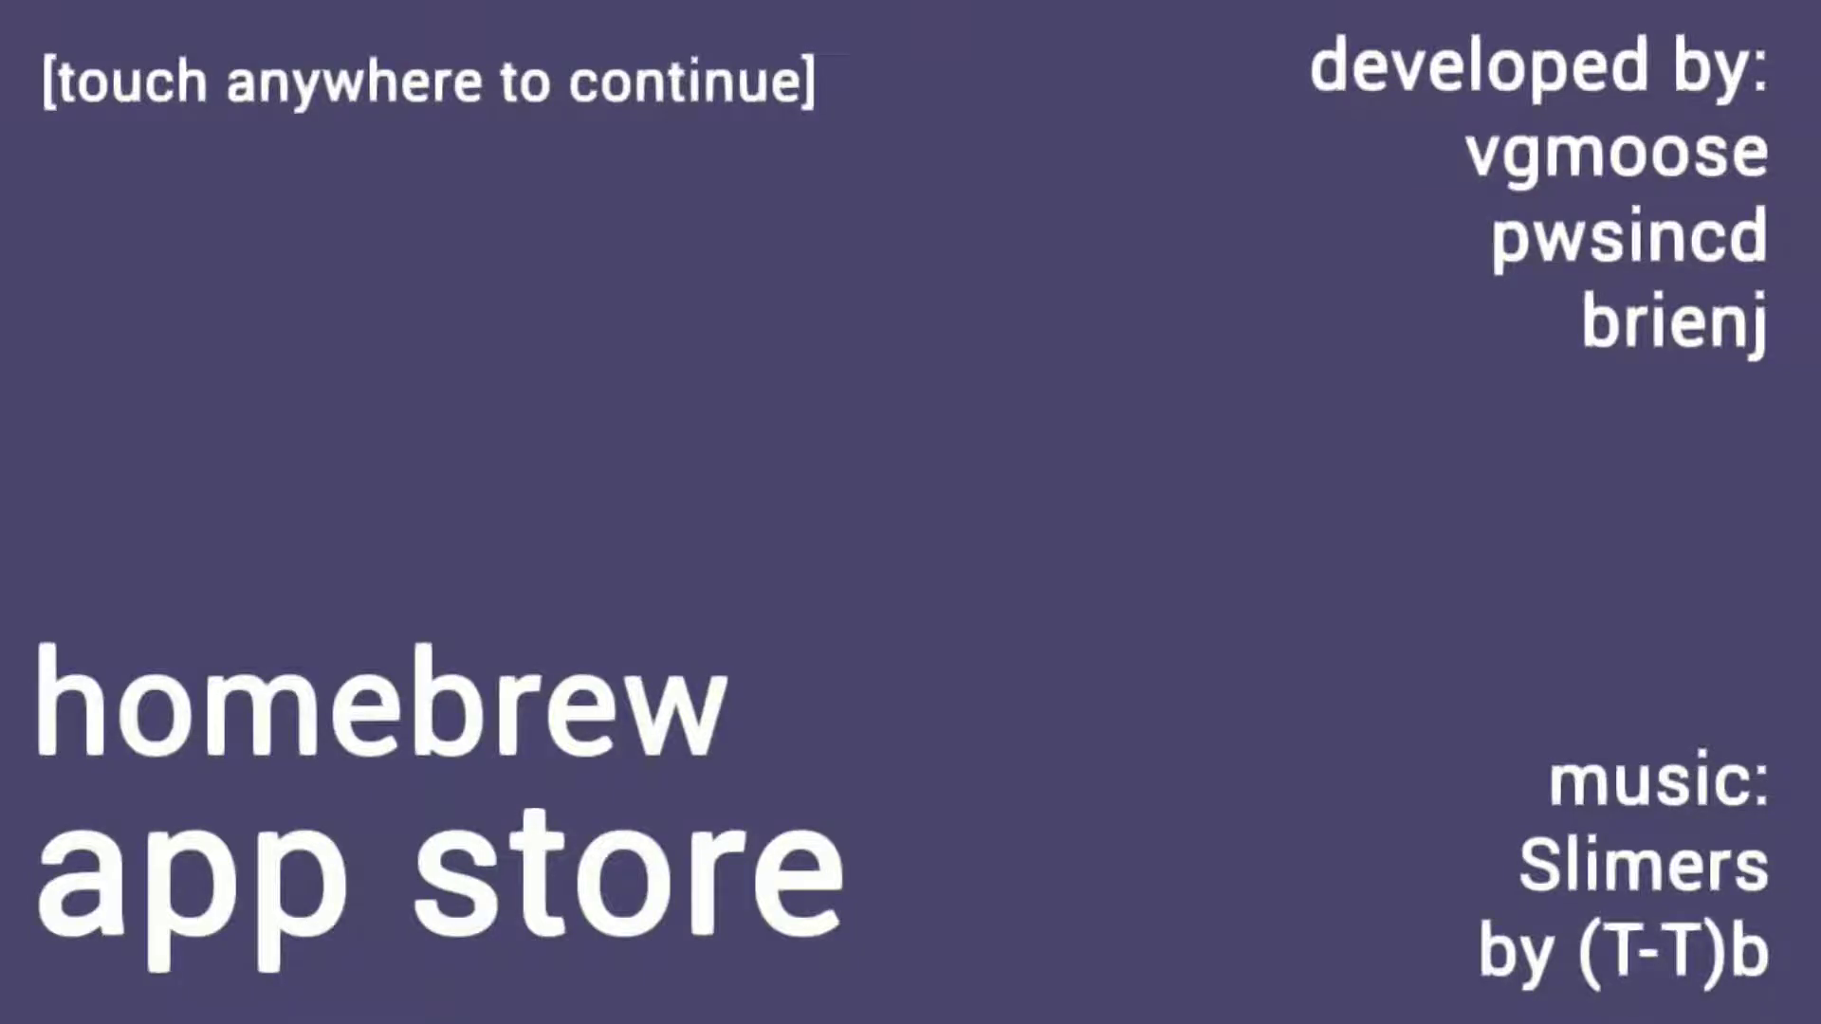
key("Return")
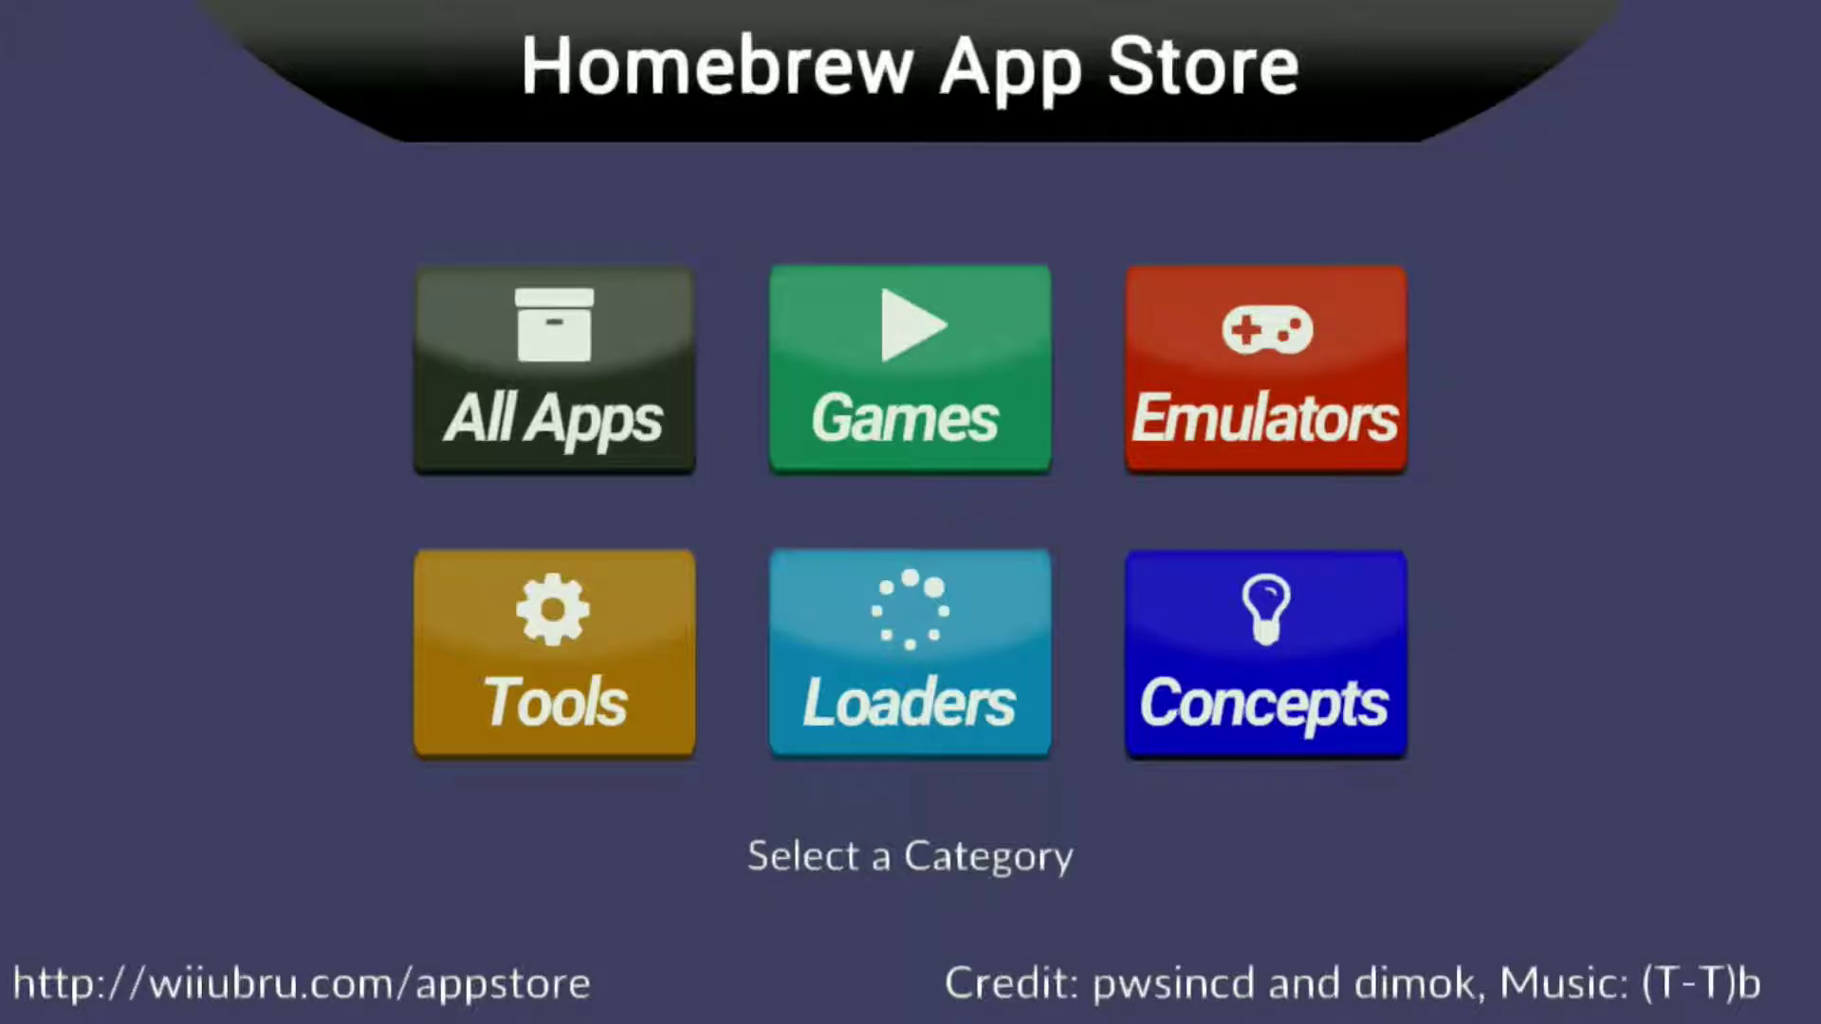
Look through the full list under All Apps and return to the category selection.
key("Return")
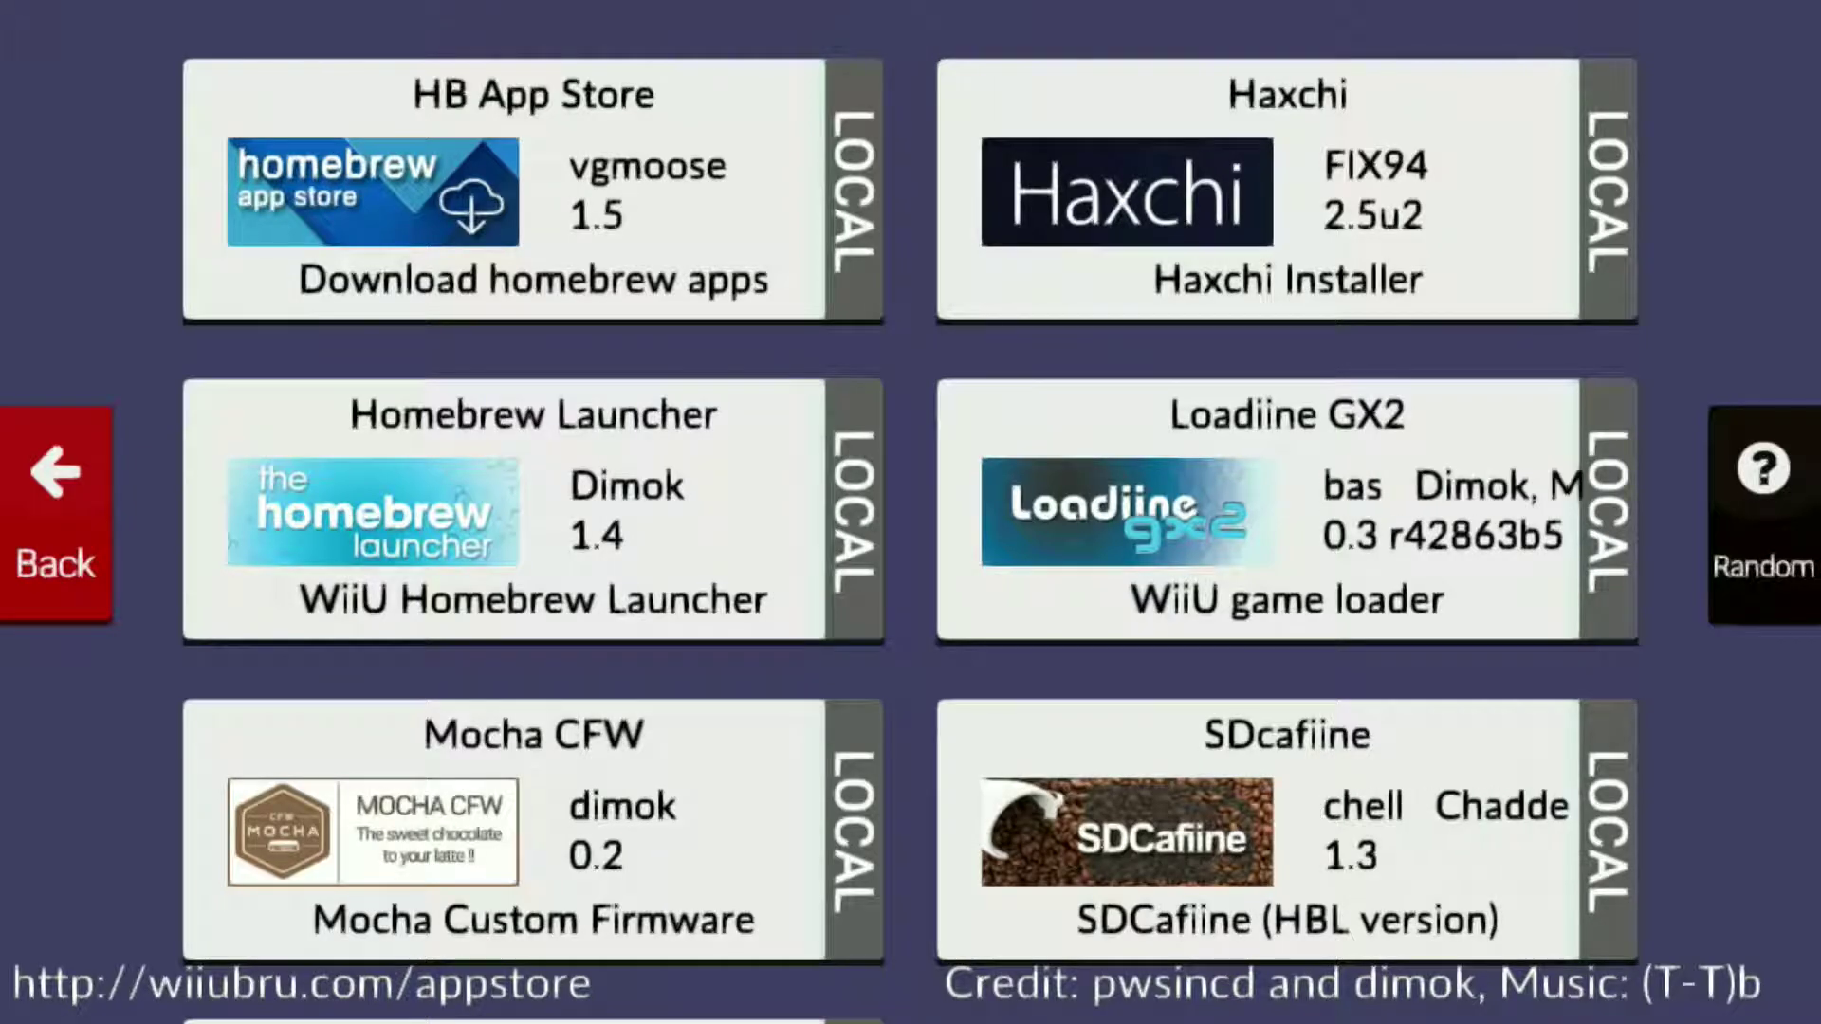
scroll(910, 512, "down", 5)
scroll(911, 512, "up", 5)
scroll(910, 513, "down", 10)
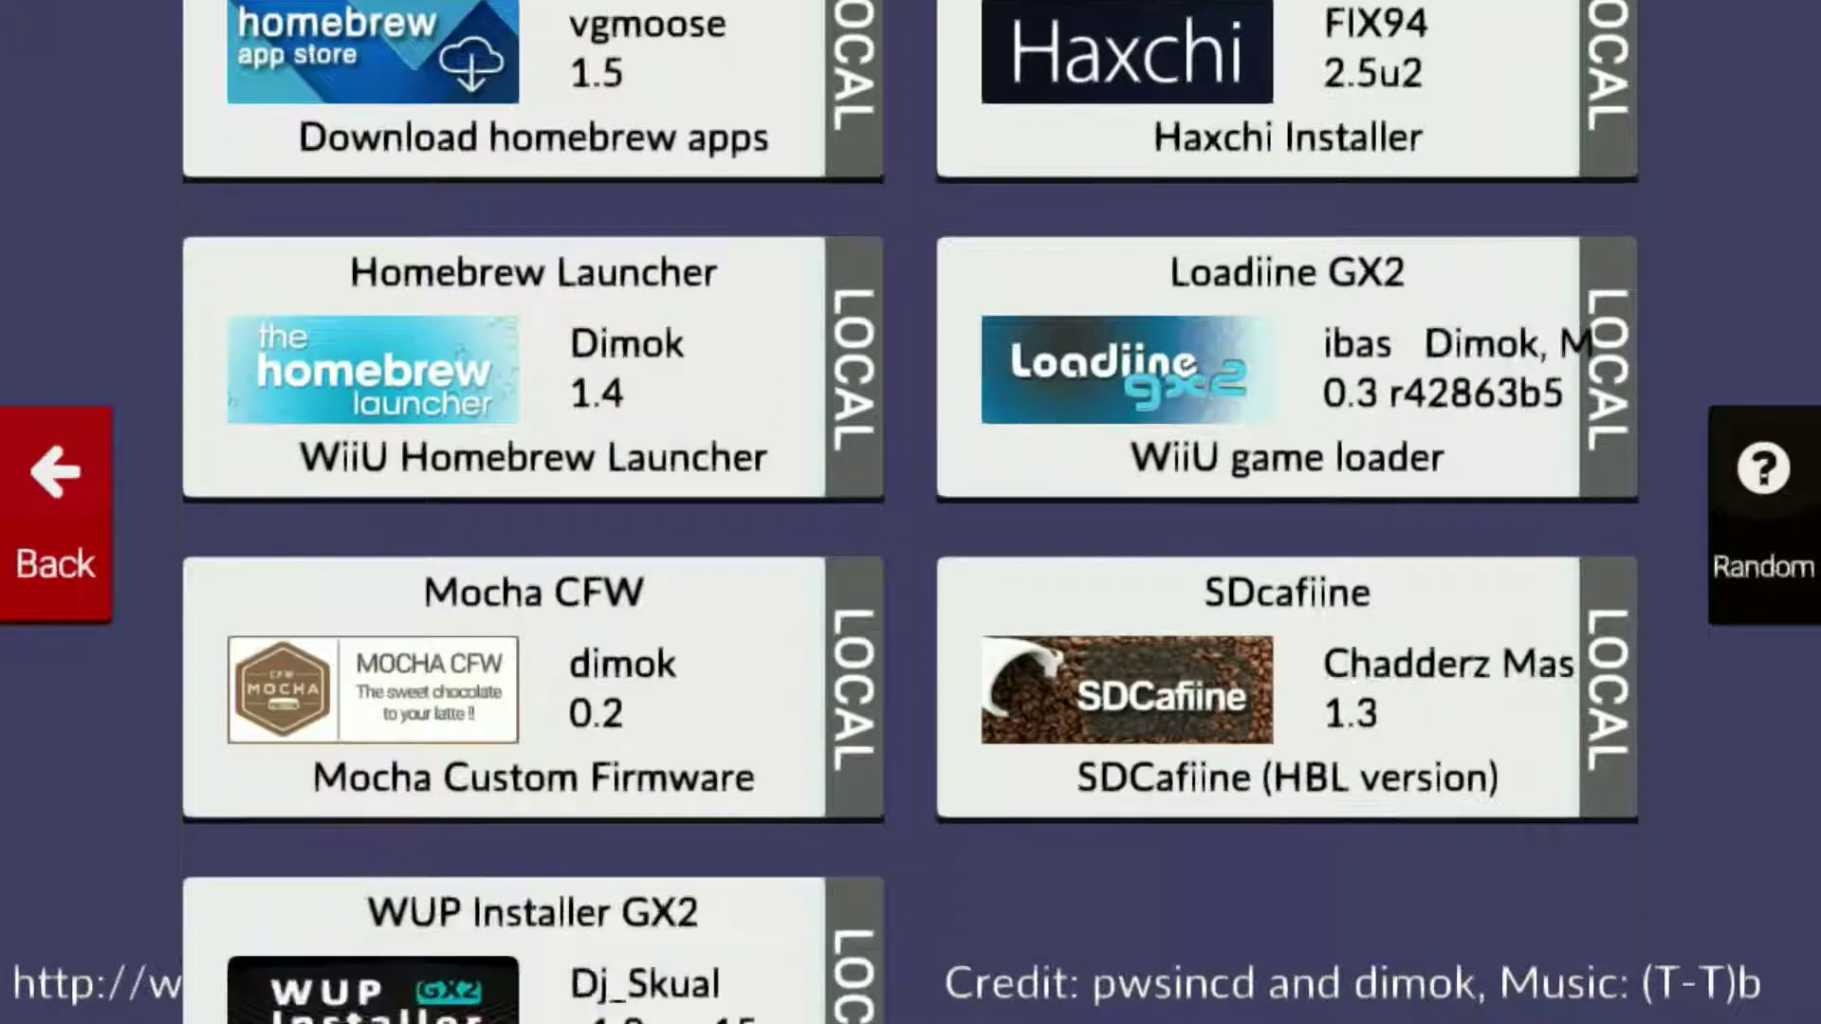
scroll(910, 512, "up", 5)
scroll(911, 512, "up", 3)
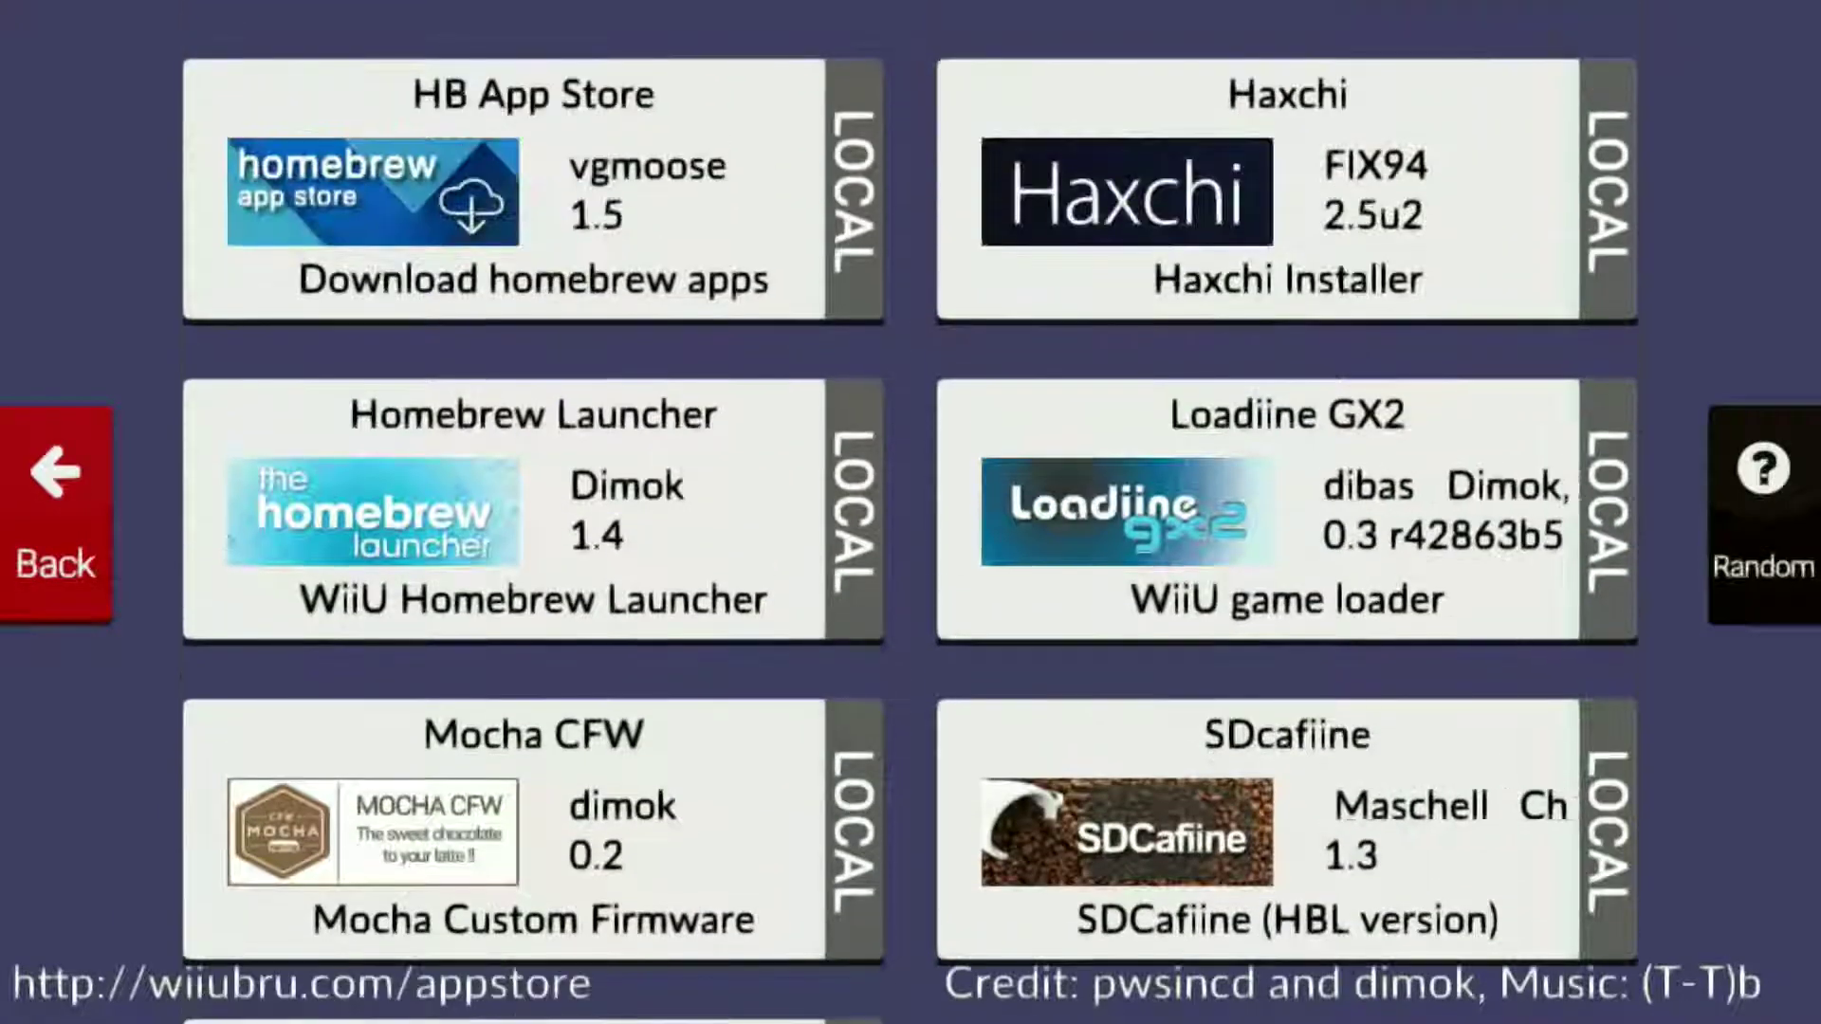
key("Escape")
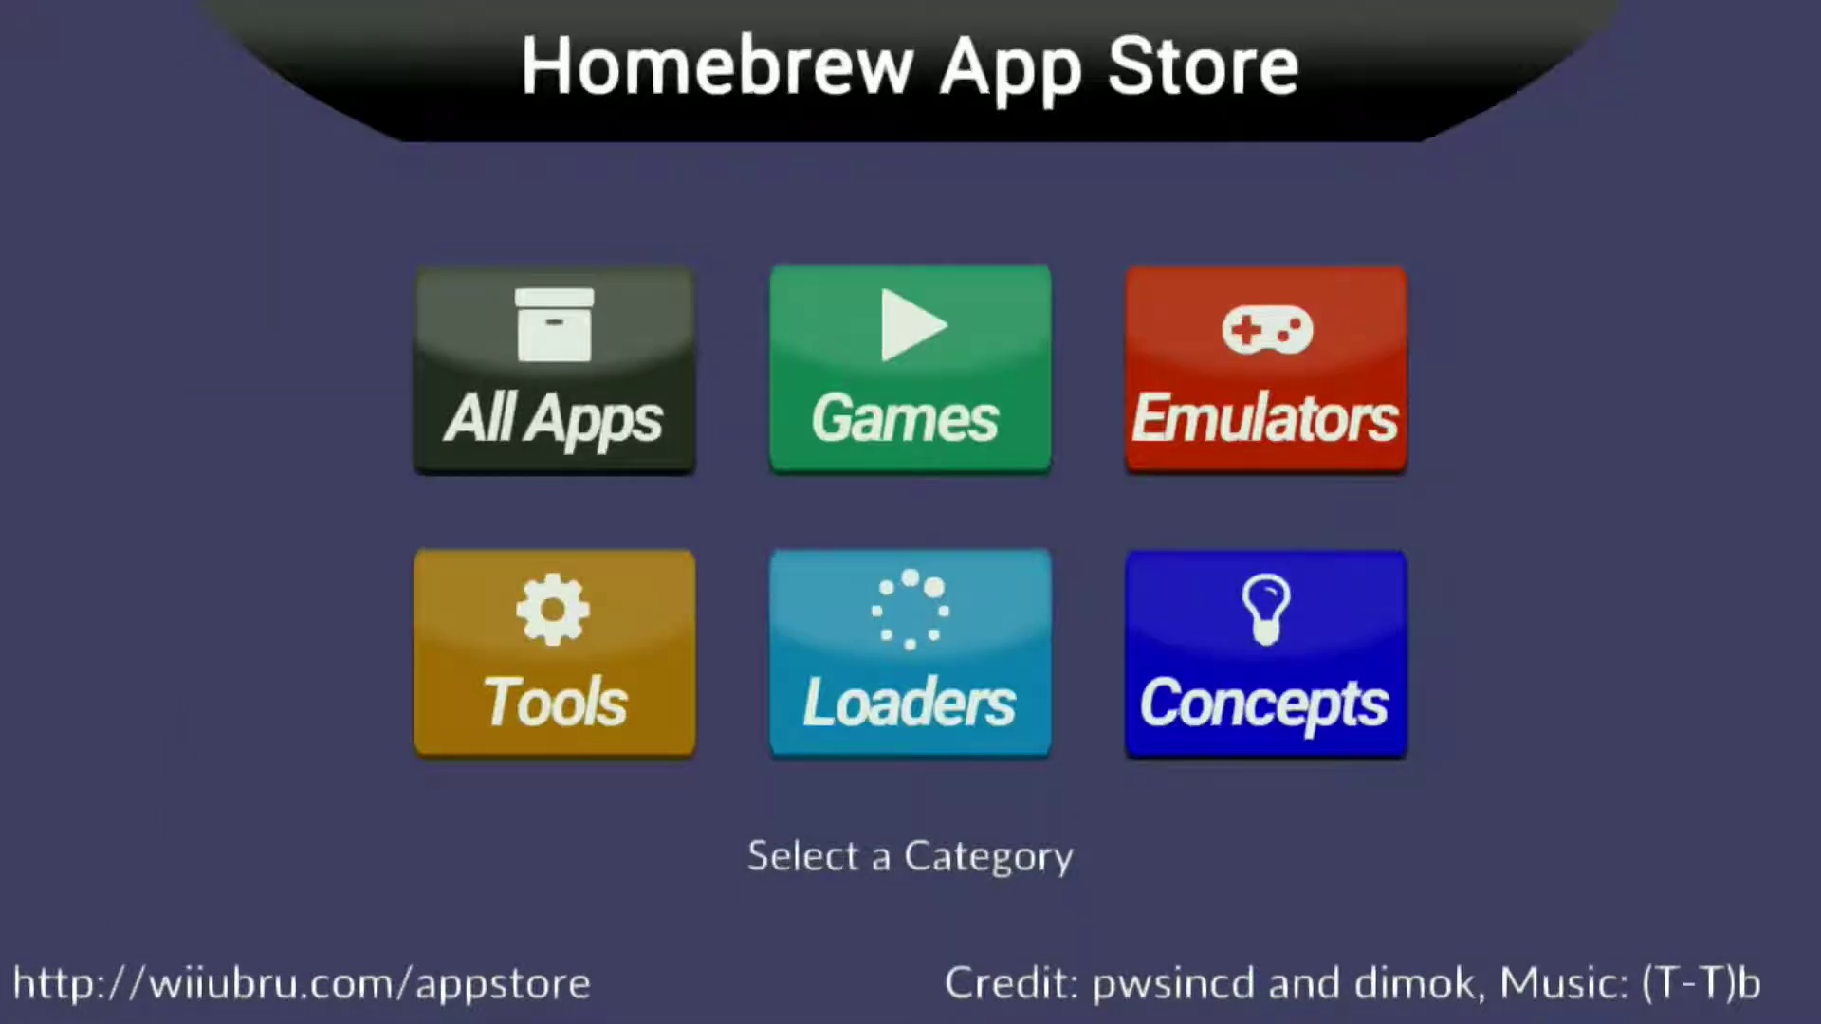